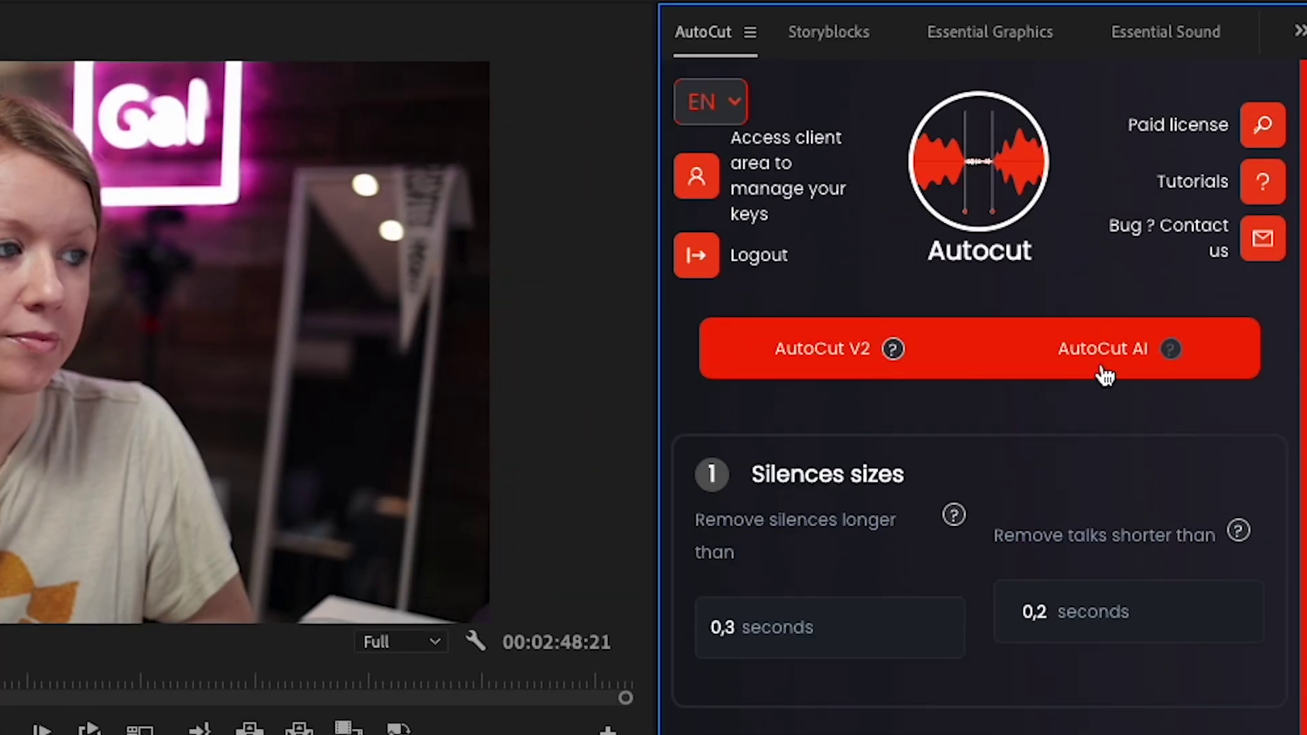
Run AutoCut AI at aggressiveness level 4 to cut silences from the talking-head clip
left_click(1104, 372)
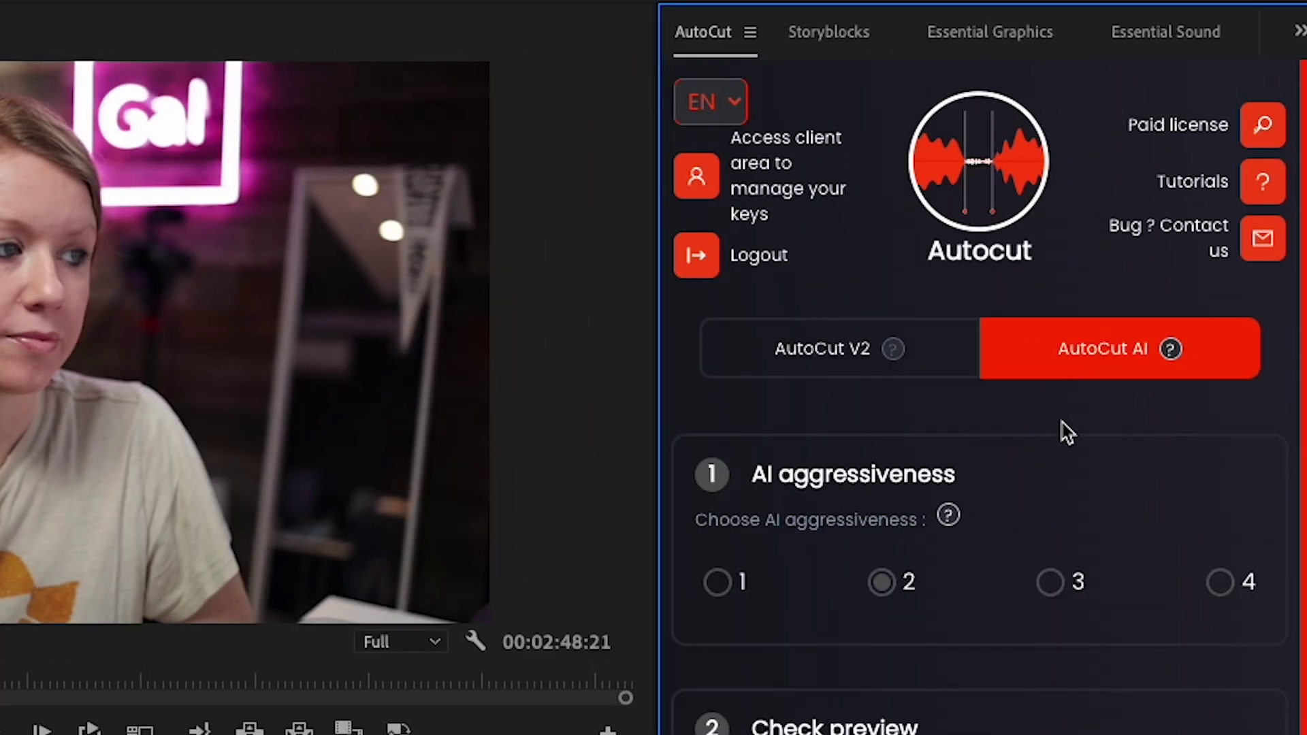
left_click(1217, 587)
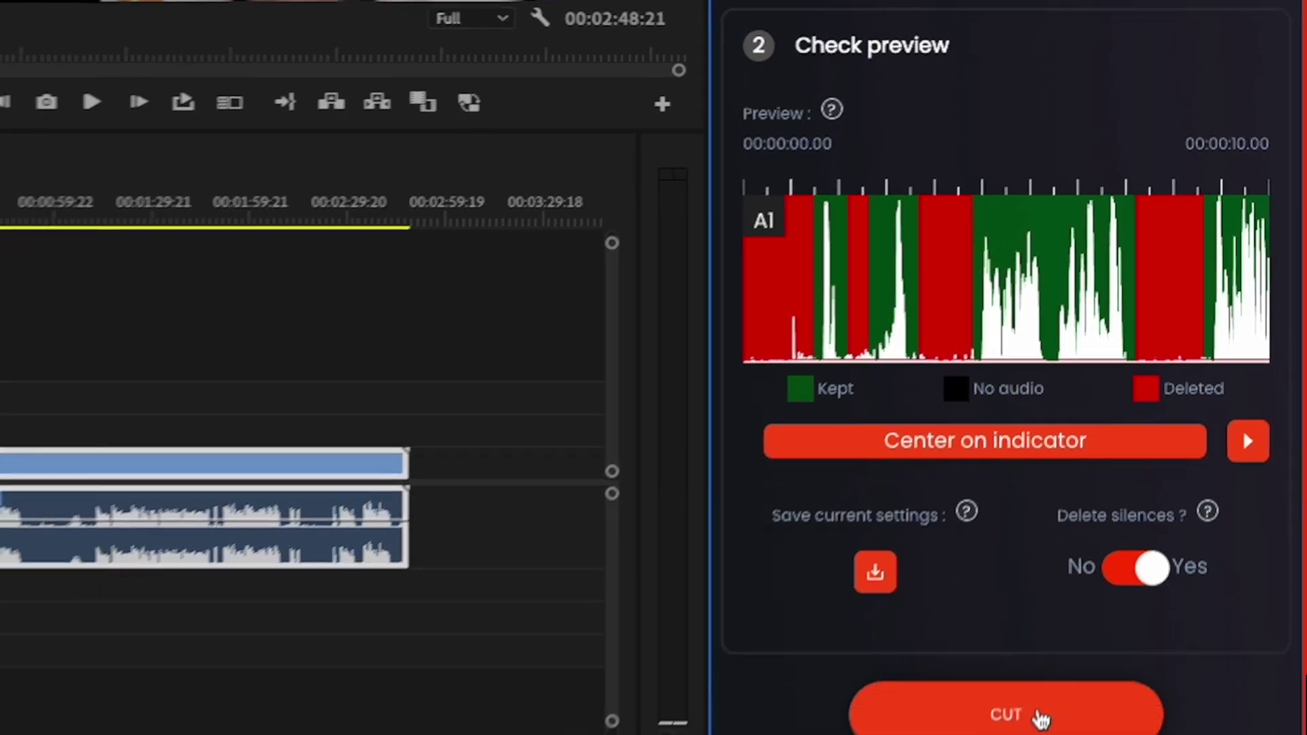
left_click(1047, 690)
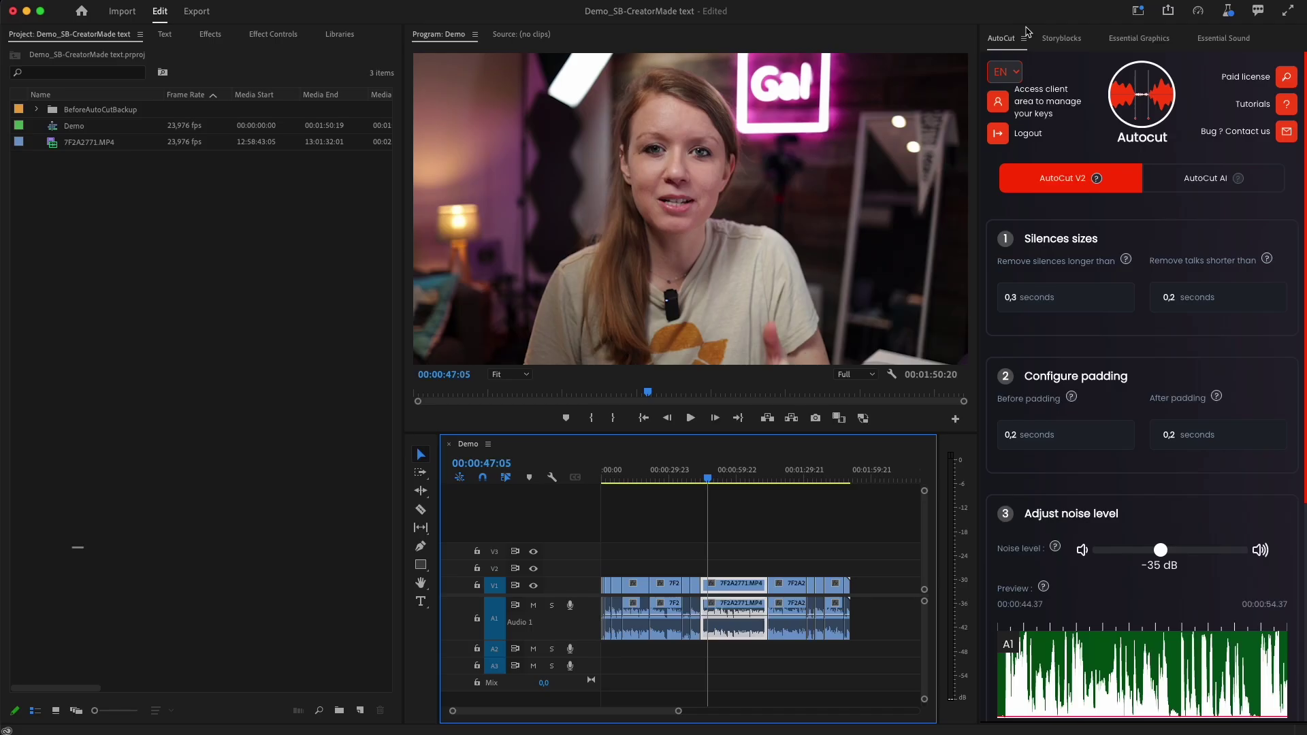
Close AutoCut, open the sequence transcript, and show Creative Cloud's installed beta apps
left_click(1021, 39)
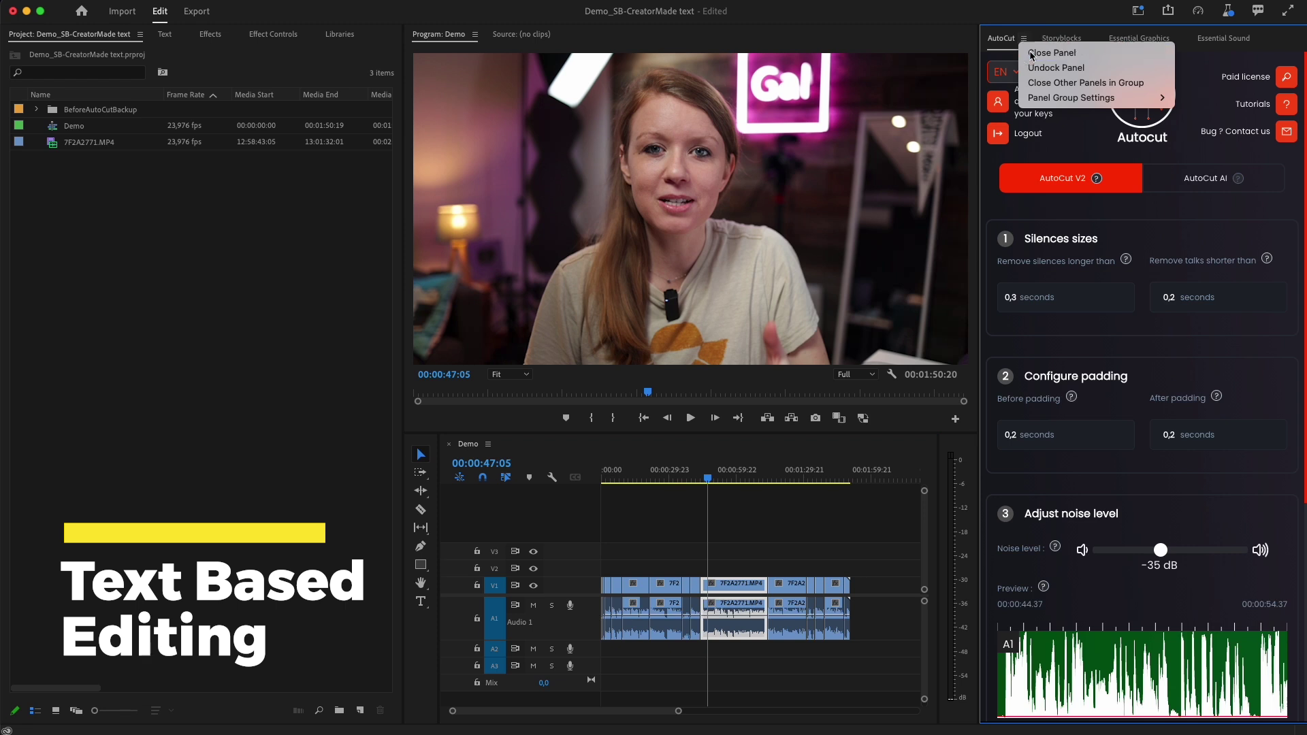
left_click(1032, 54)
mouse_move(1065, 156)
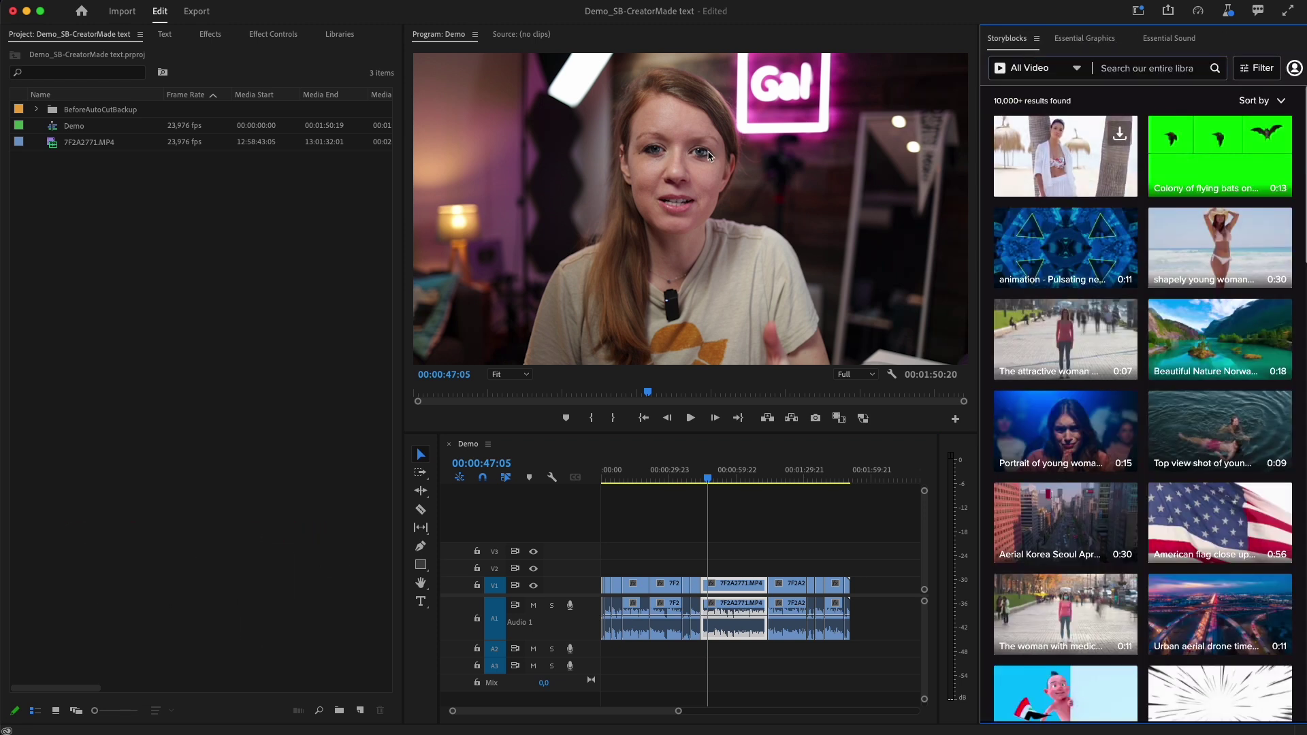
left_click(164, 36)
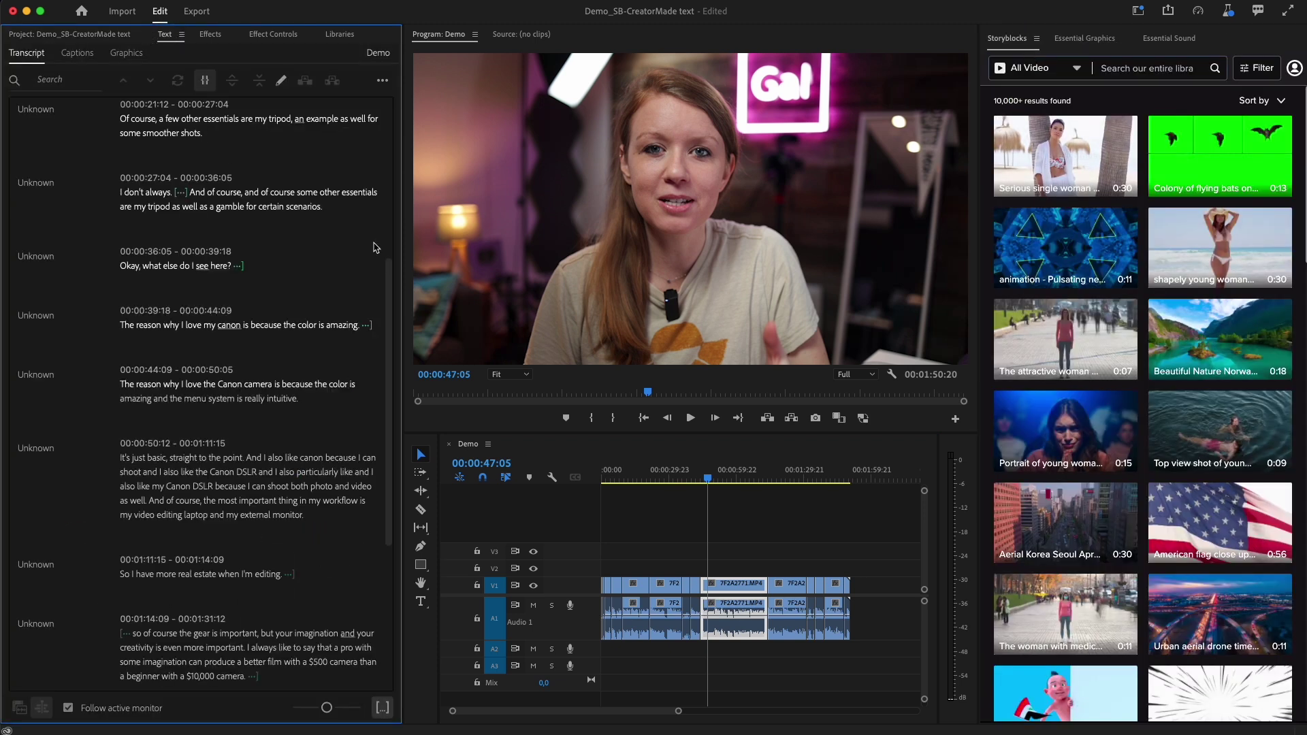
left_click_drag(388, 269, 388, 146)
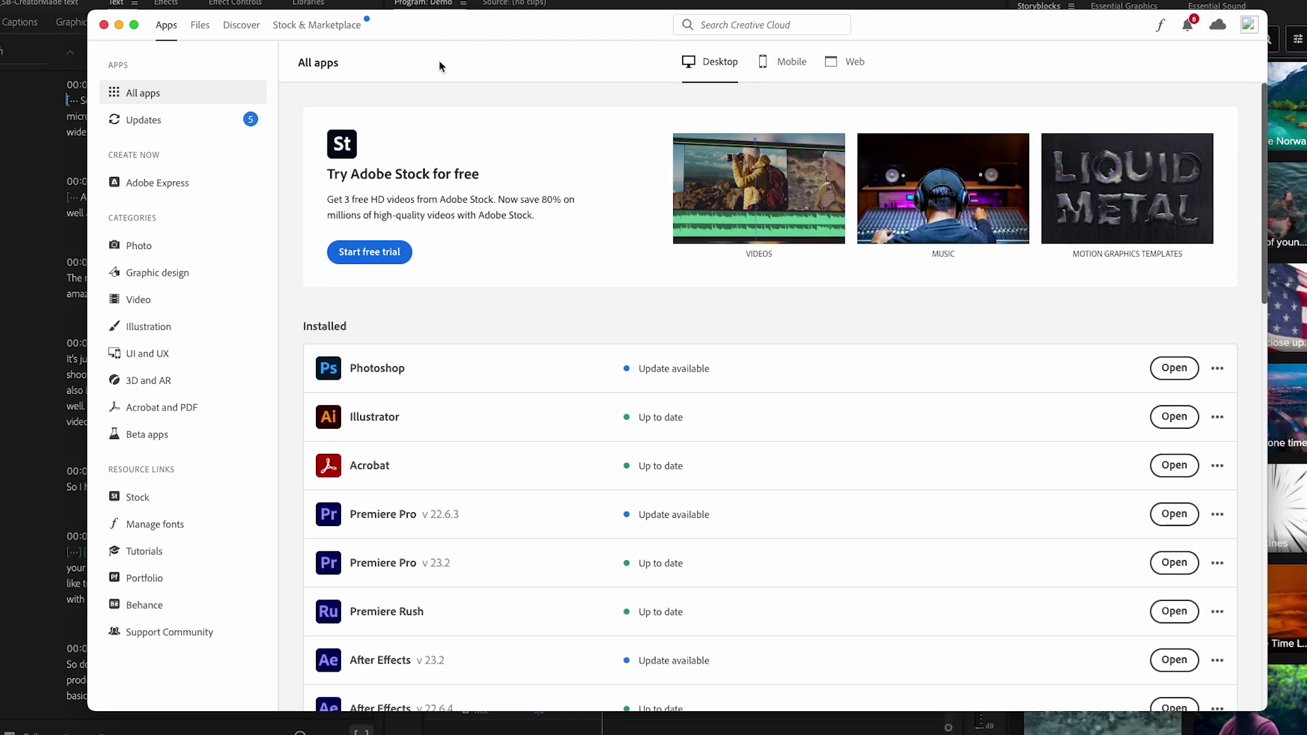
left_click(138, 435)
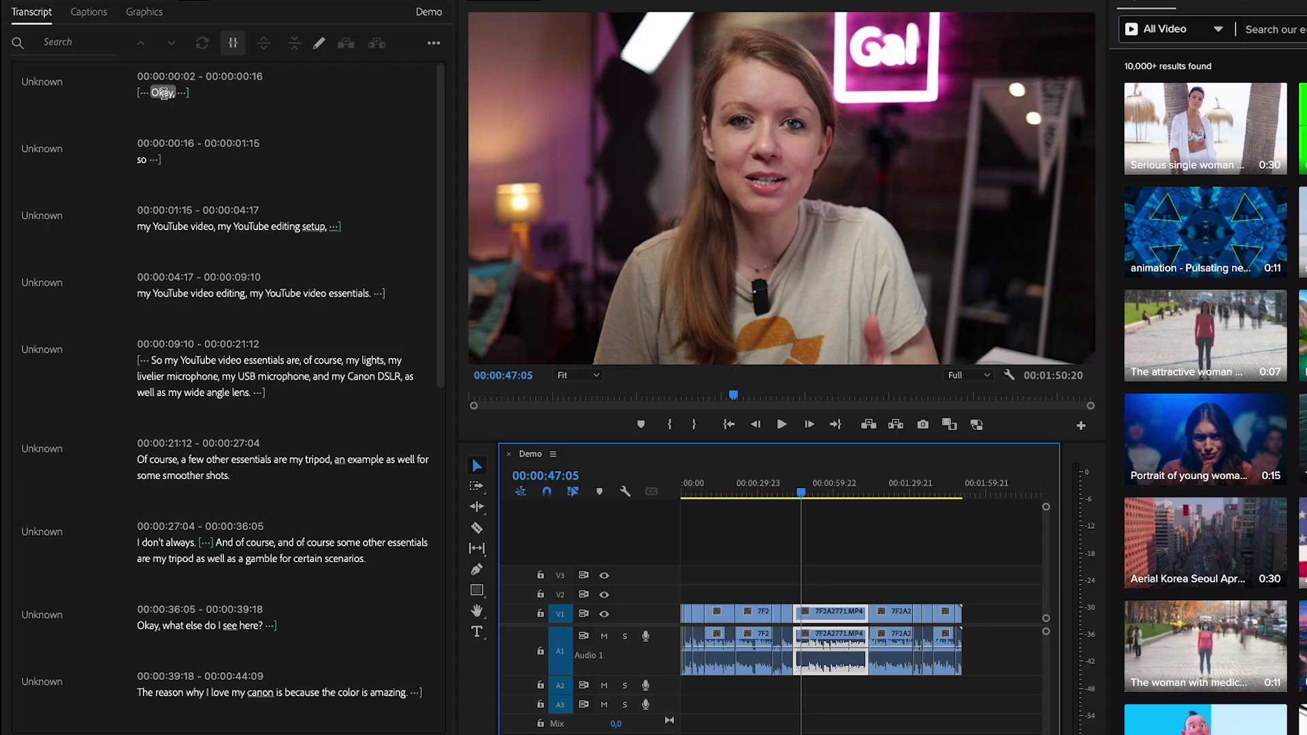
Jump the playhead via transcript words: Okay, USB microphone, tripod line, certain, what else
left_click(164, 93)
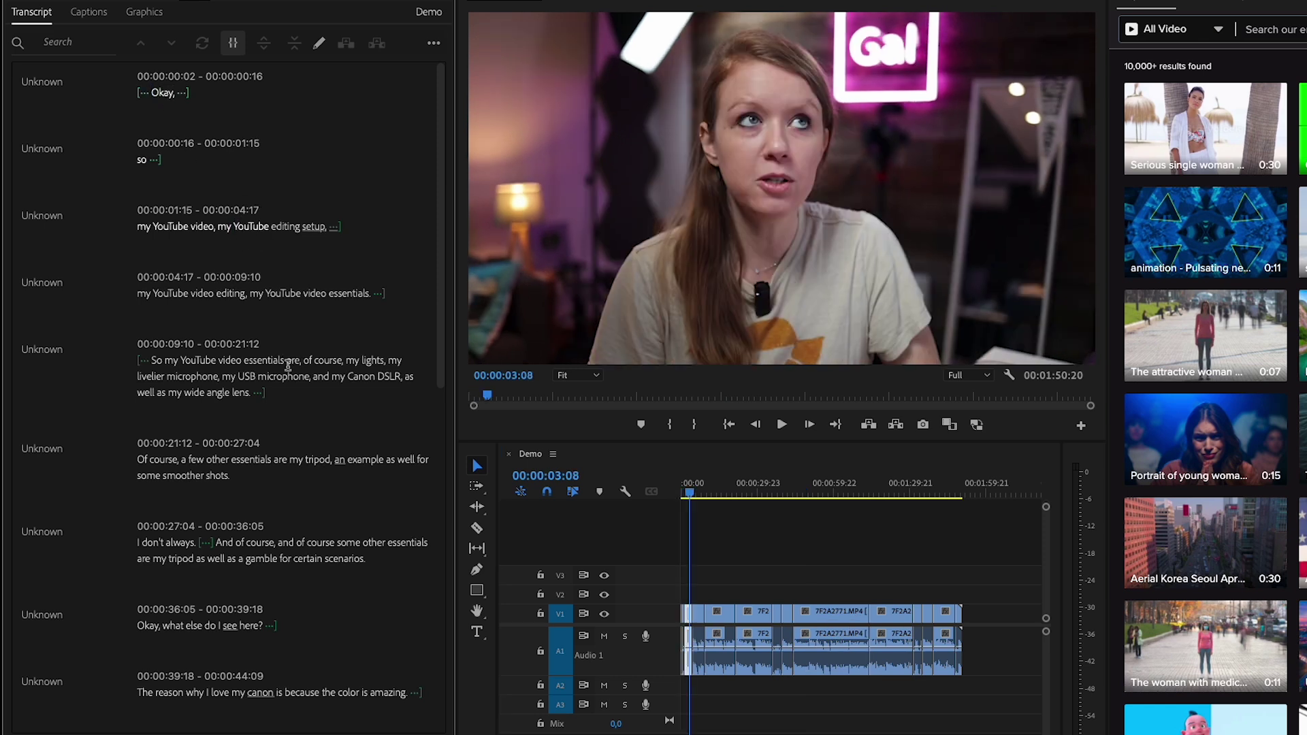
left_click(281, 377)
left_click(285, 541)
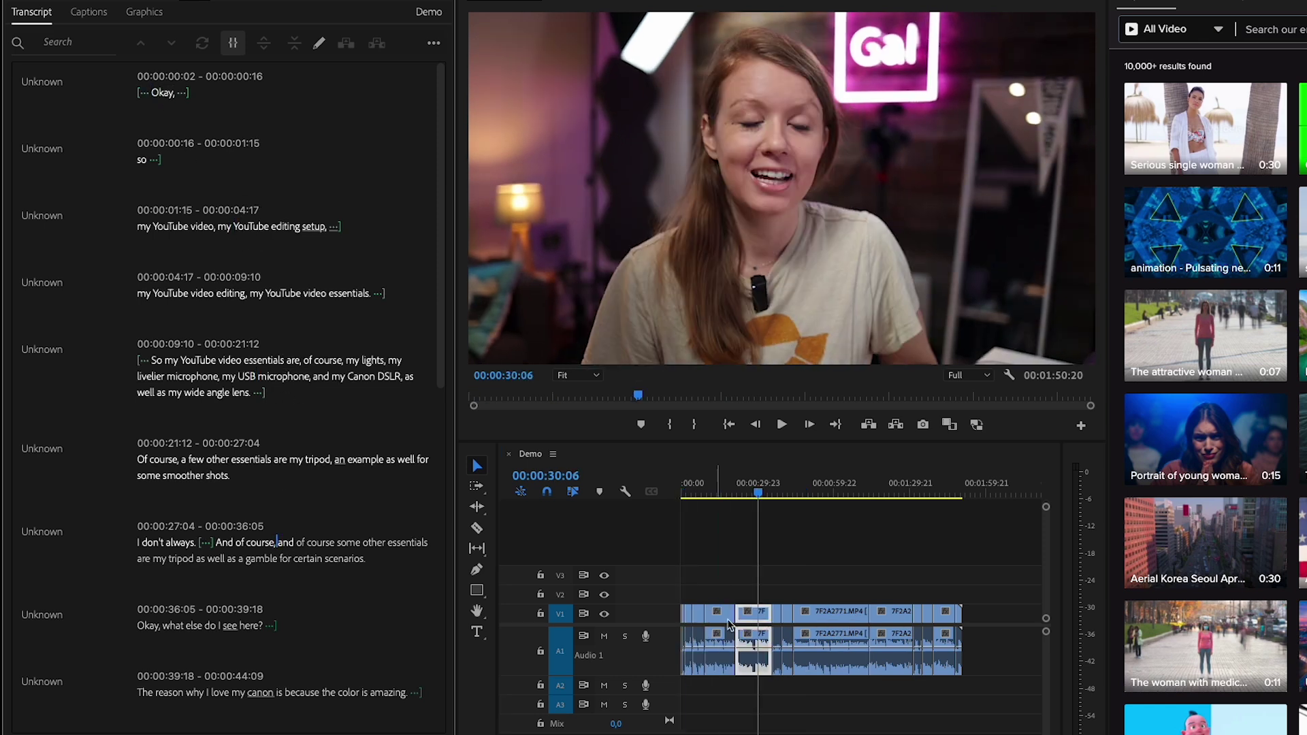
left_click(311, 560)
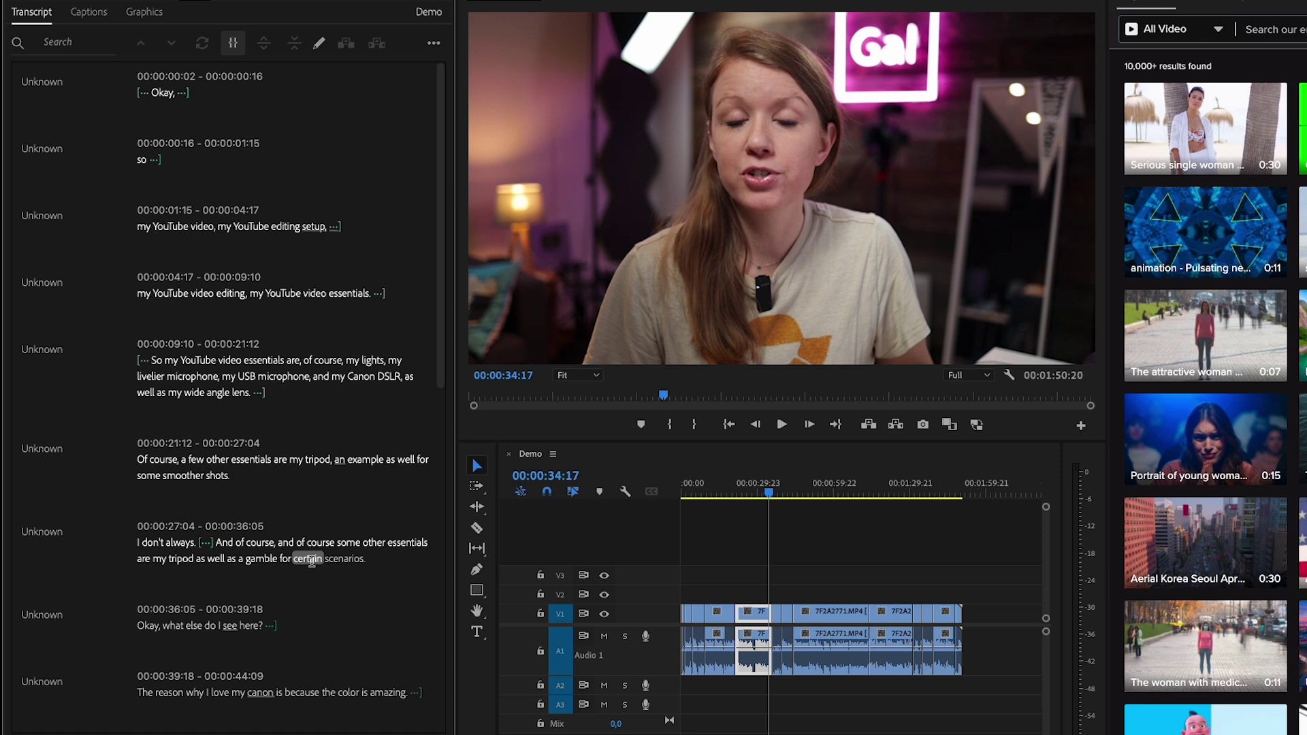
left_click(247, 625)
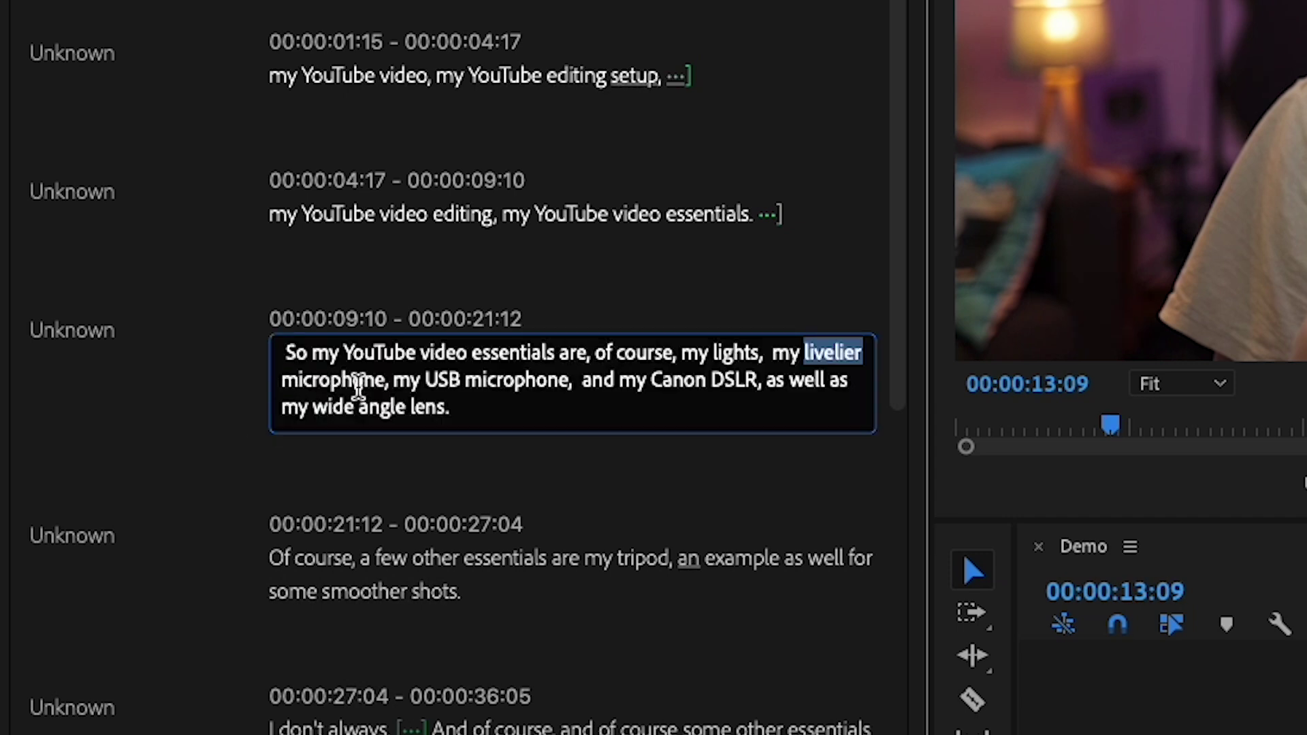
type("laval")
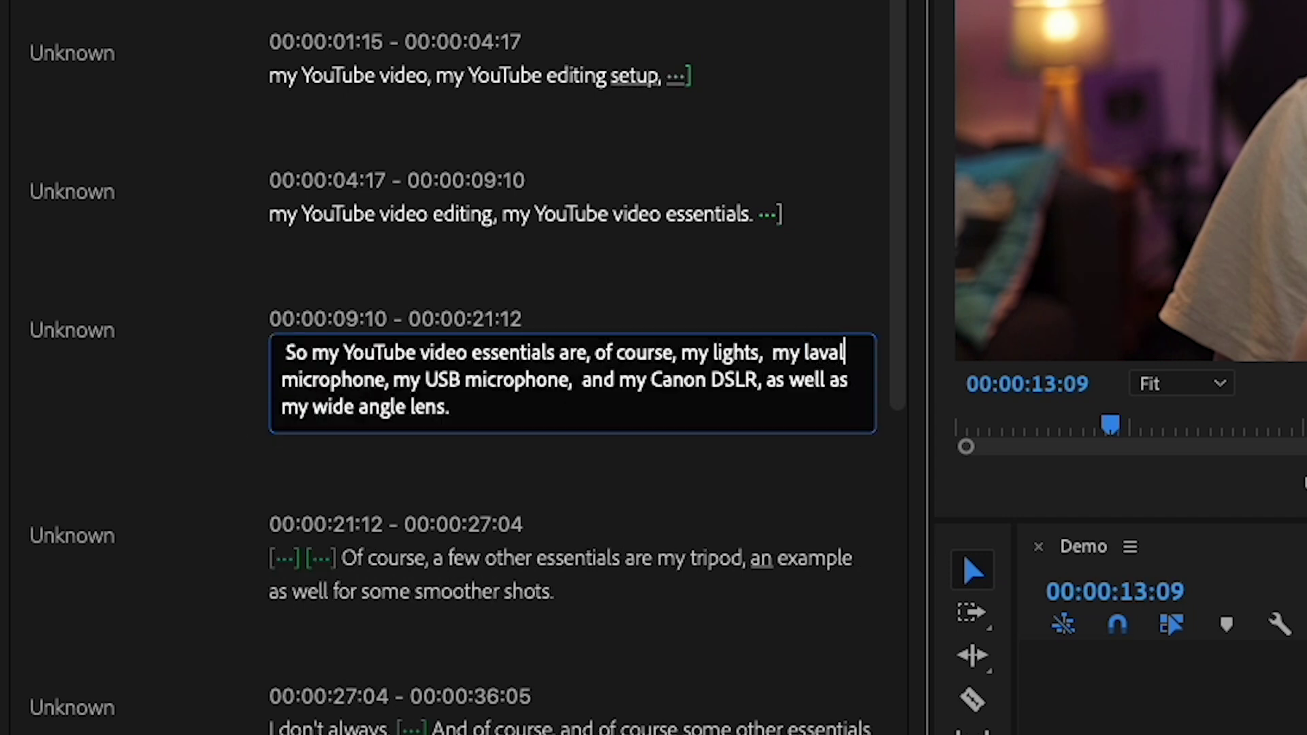
type("ier mi")
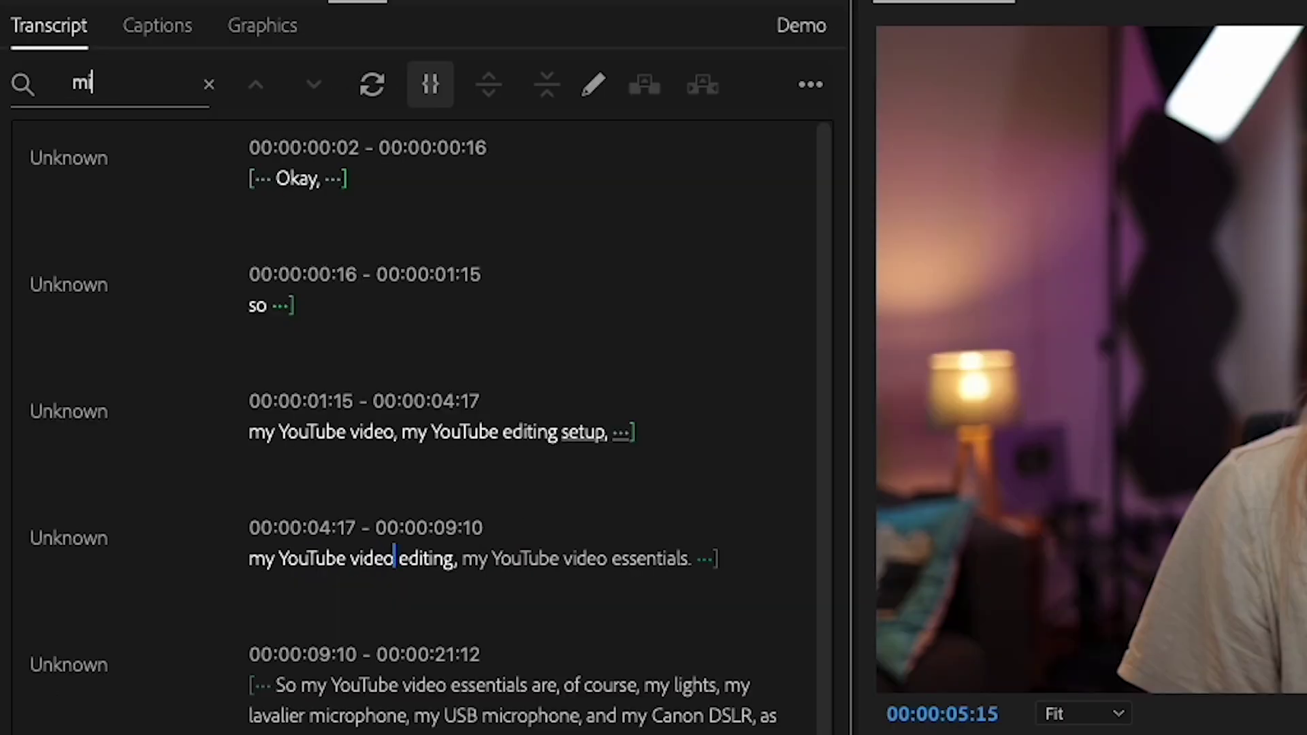
type("crophone")
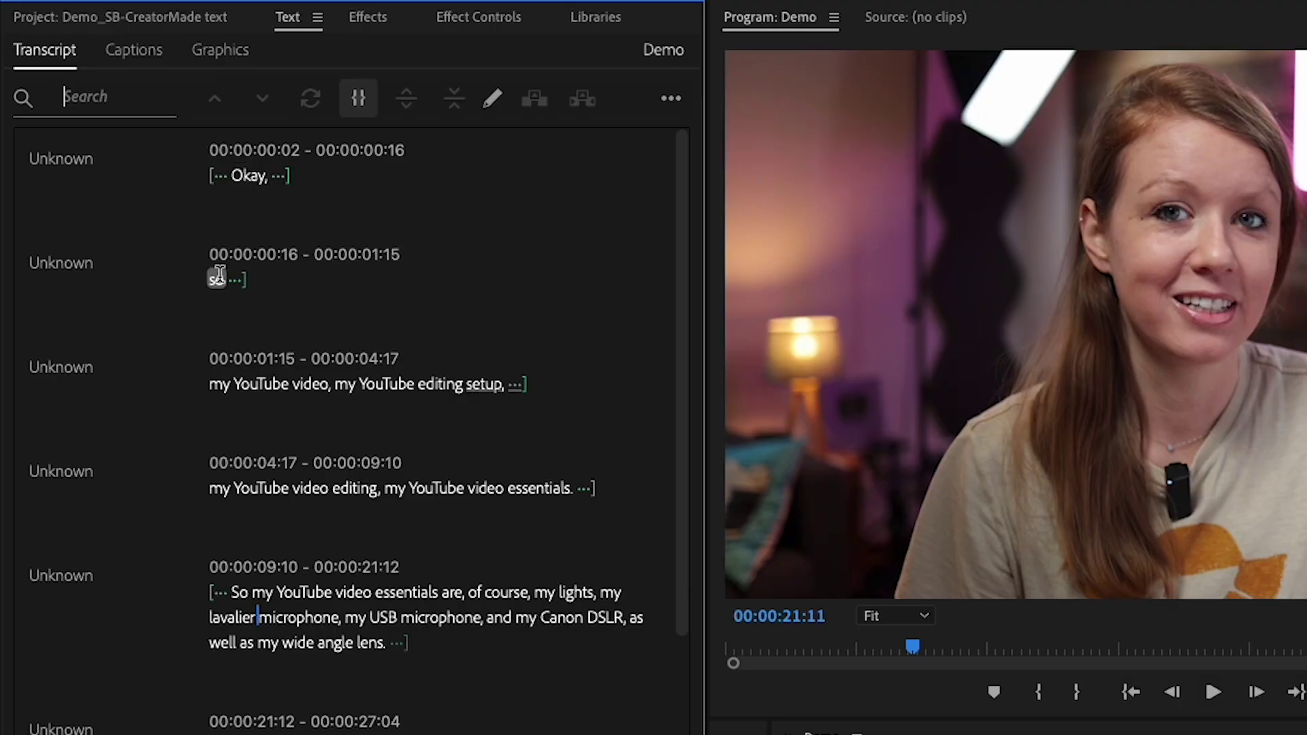
Cut the first four opening transcript blocks out of the sequence
left_click(207, 387)
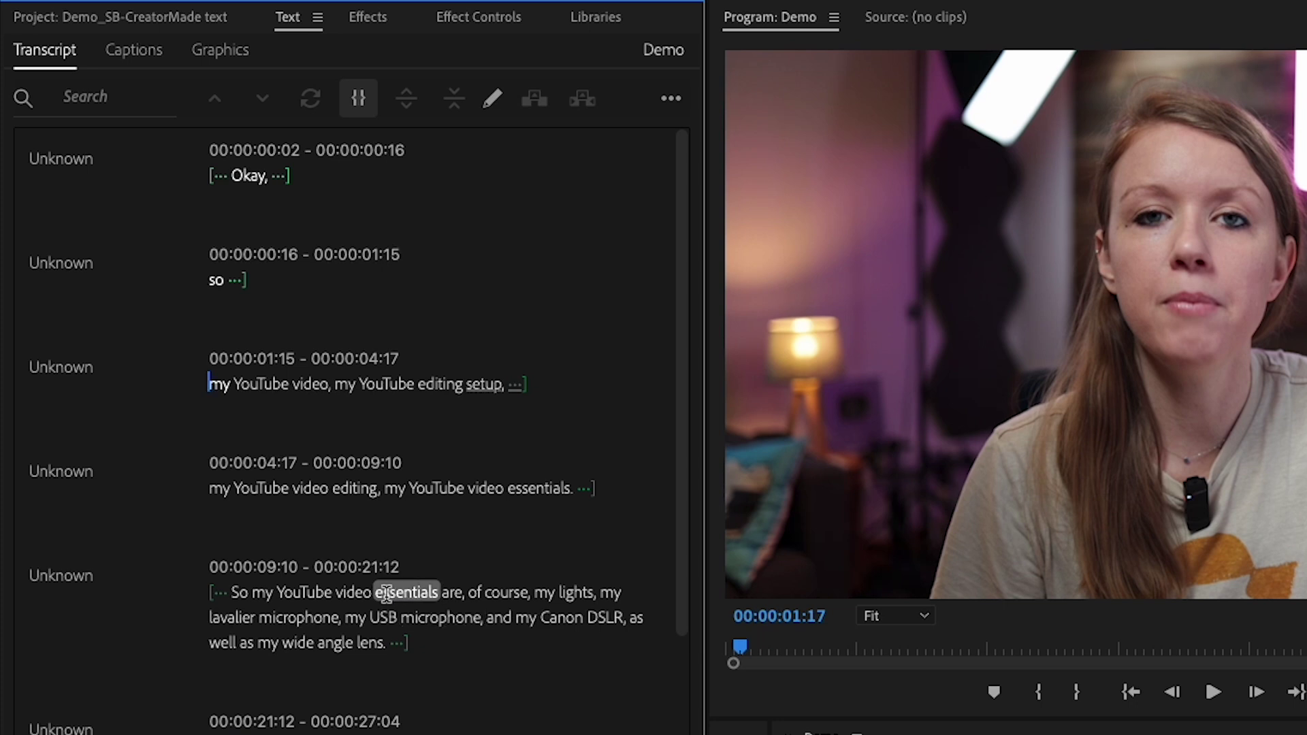
left_click_drag(578, 497, 146, 153)
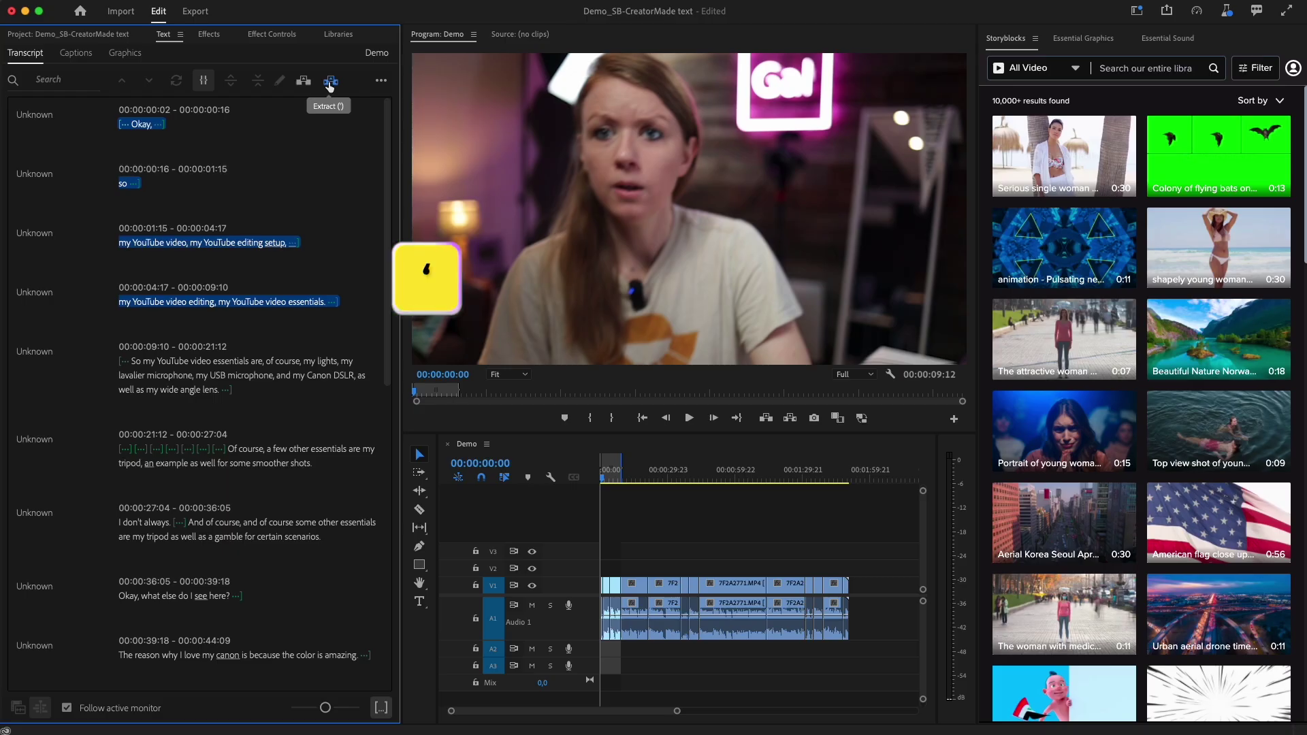
left_click(329, 84)
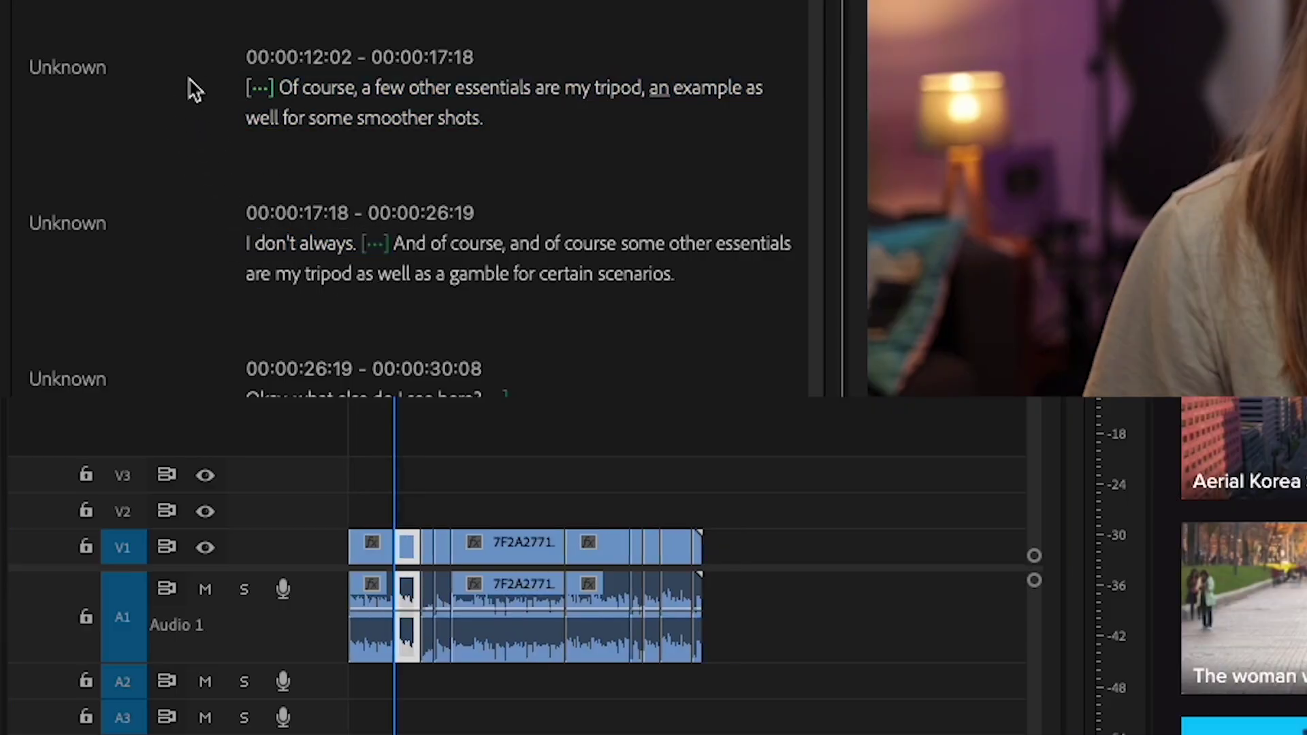
Delete the filler line 'Okay, what else do I see here?'
left_click(216, 214)
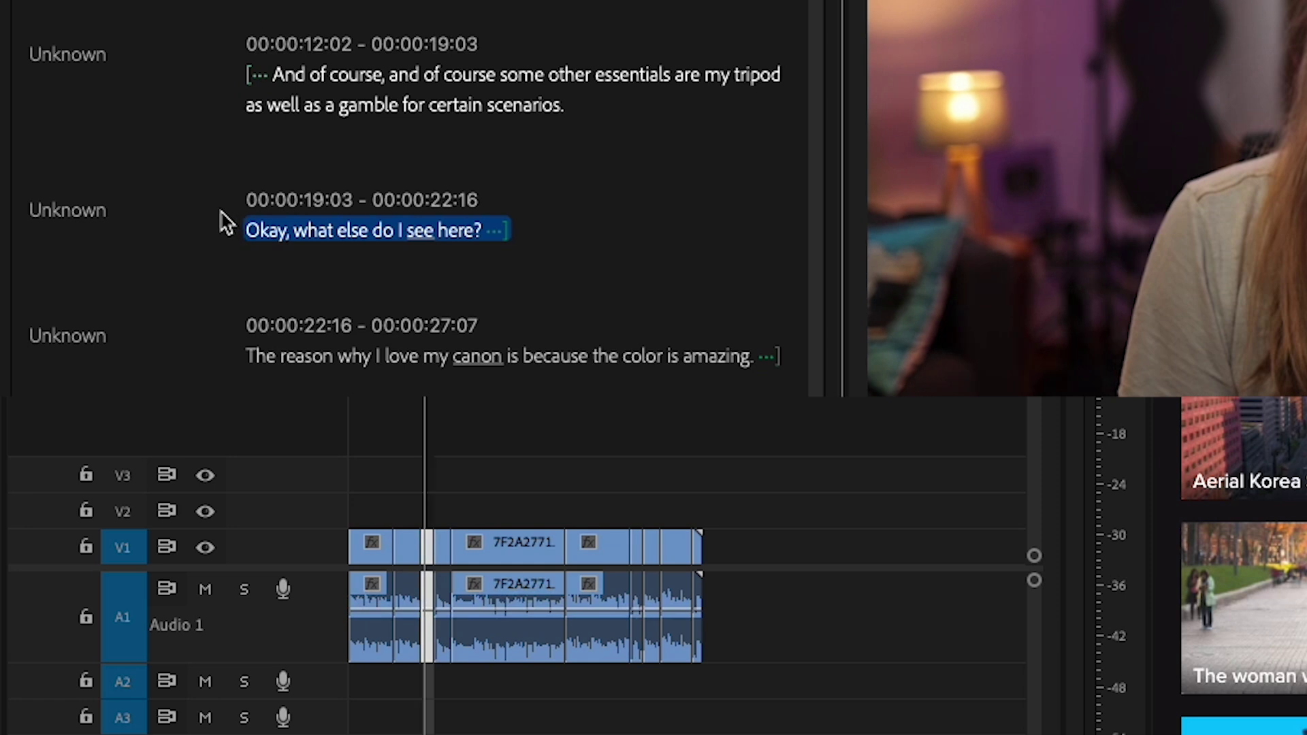
double_click(268, 230)
key("BackSpace")
scroll(788, 233, "down", 2)
Delete the two lines near 1:07 and the 'All right, So that is.' caption
left_click(190, 213)
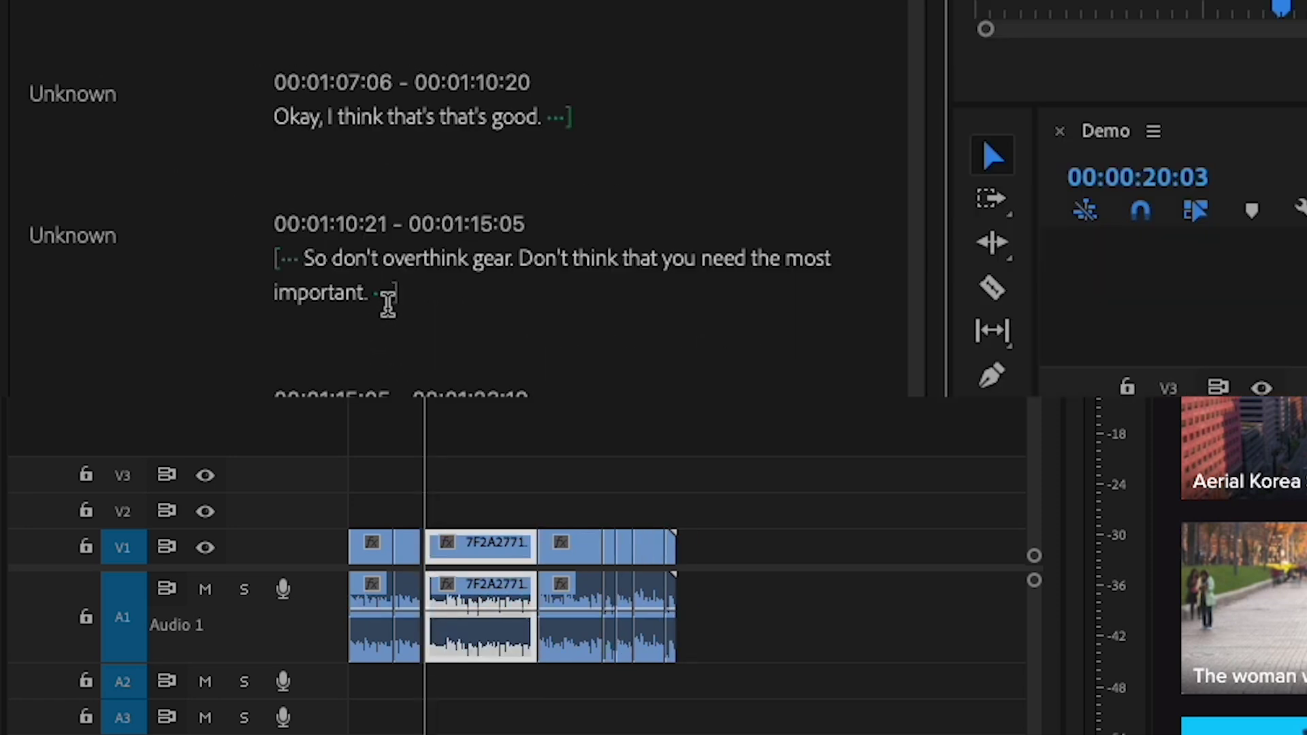
left_click_drag(388, 300, 219, 117)
key("BackSpace")
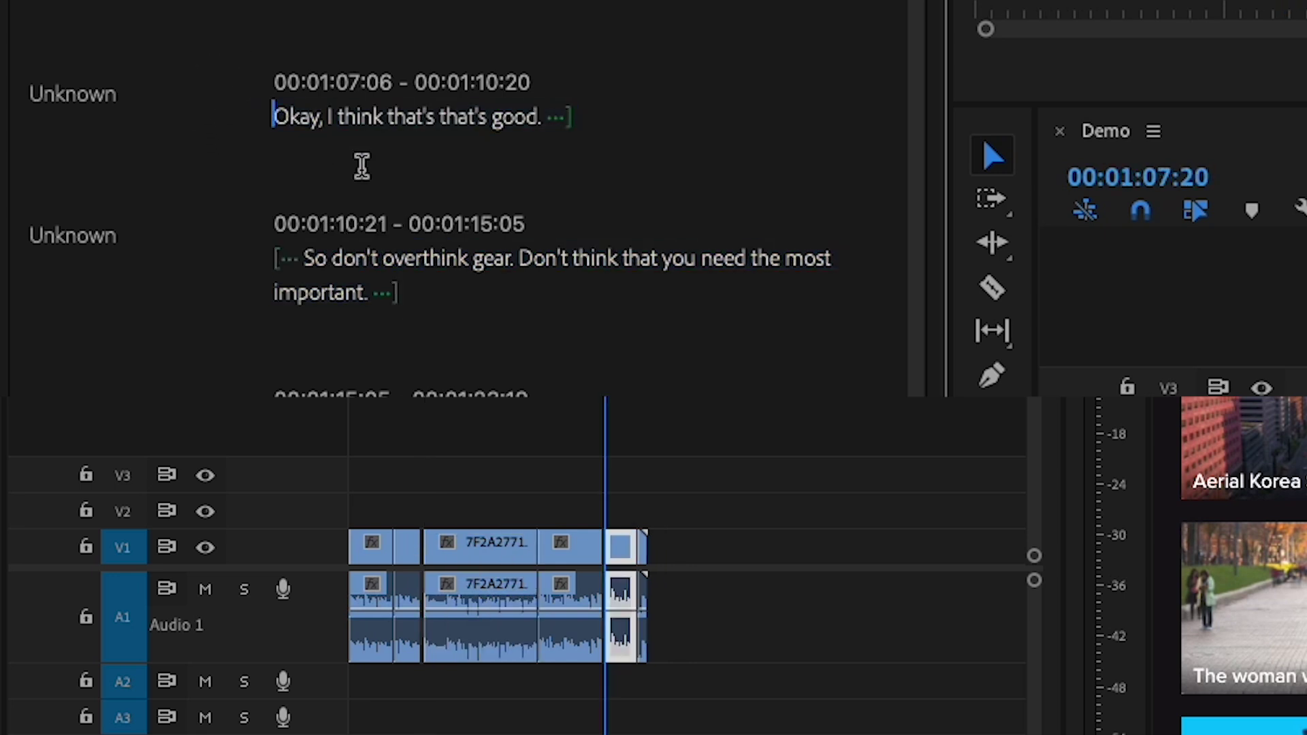
left_click(179, 250)
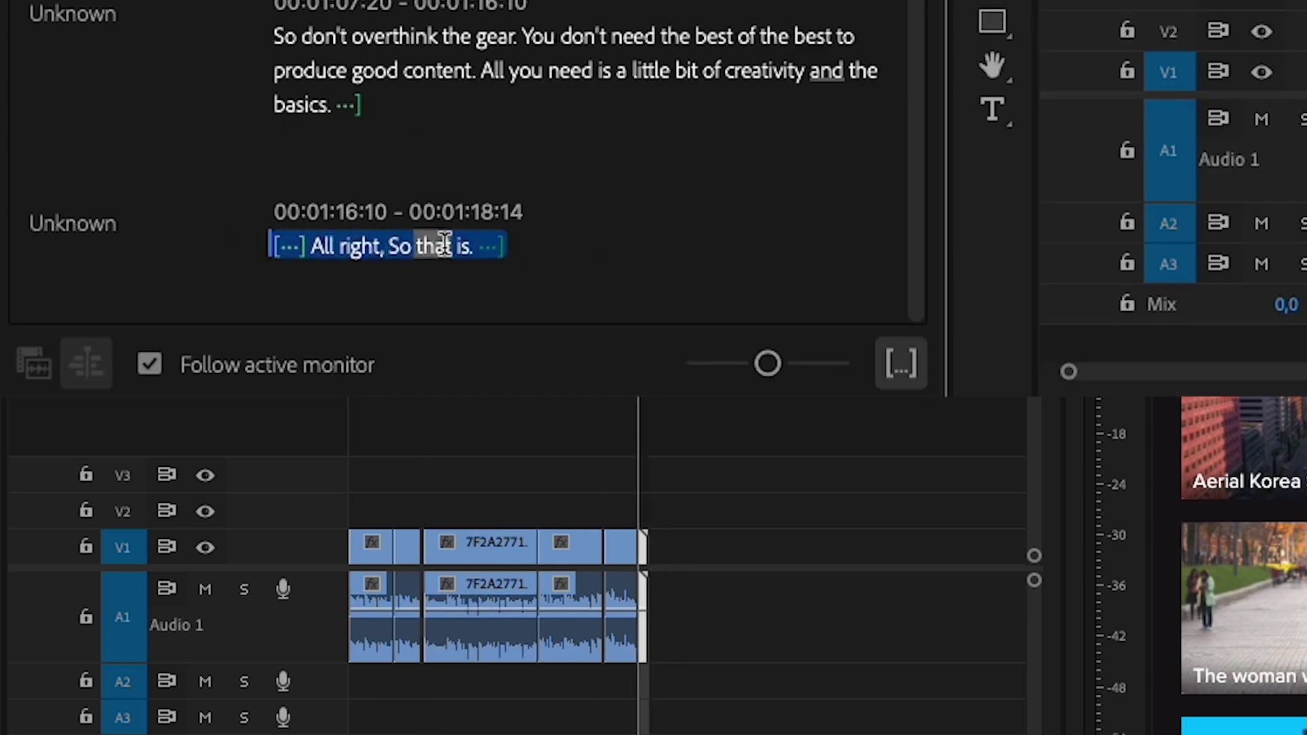
key("BackSpace")
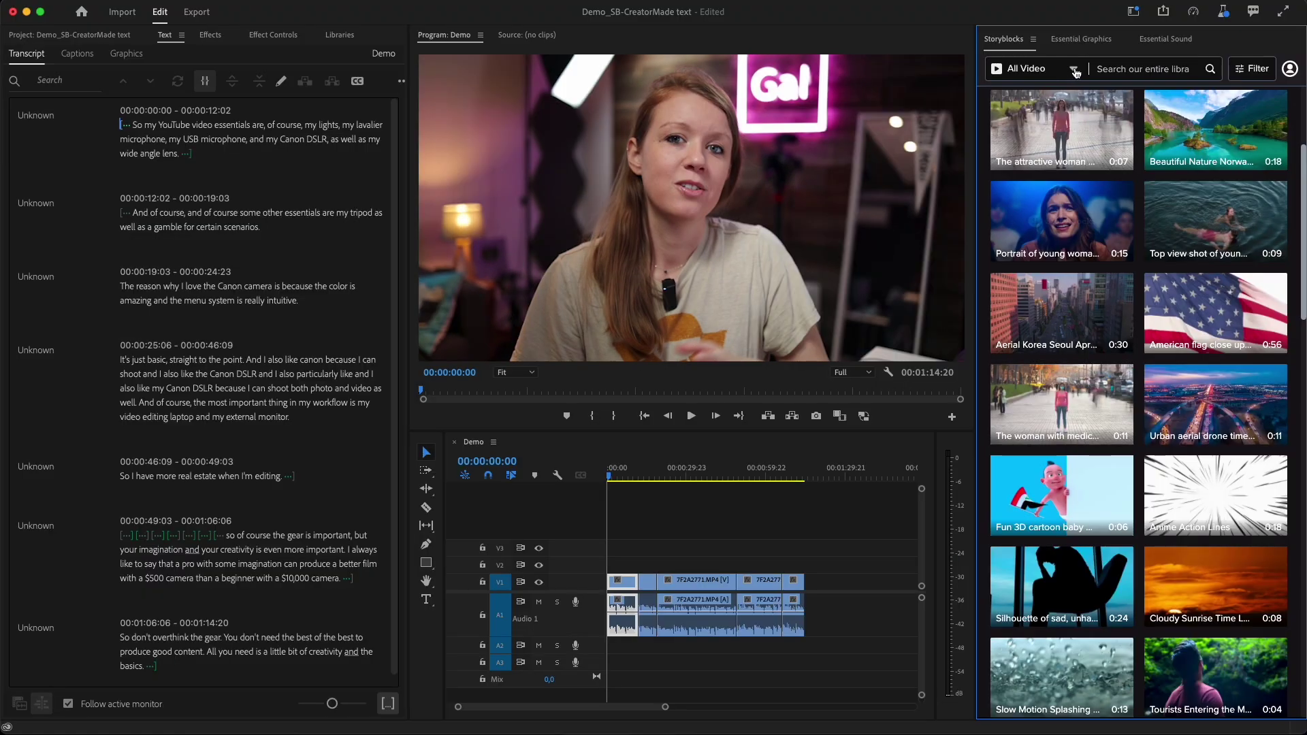
Search Storyblocks videos for 'canon' and browse the camera clips without downloading
left_click(1074, 72)
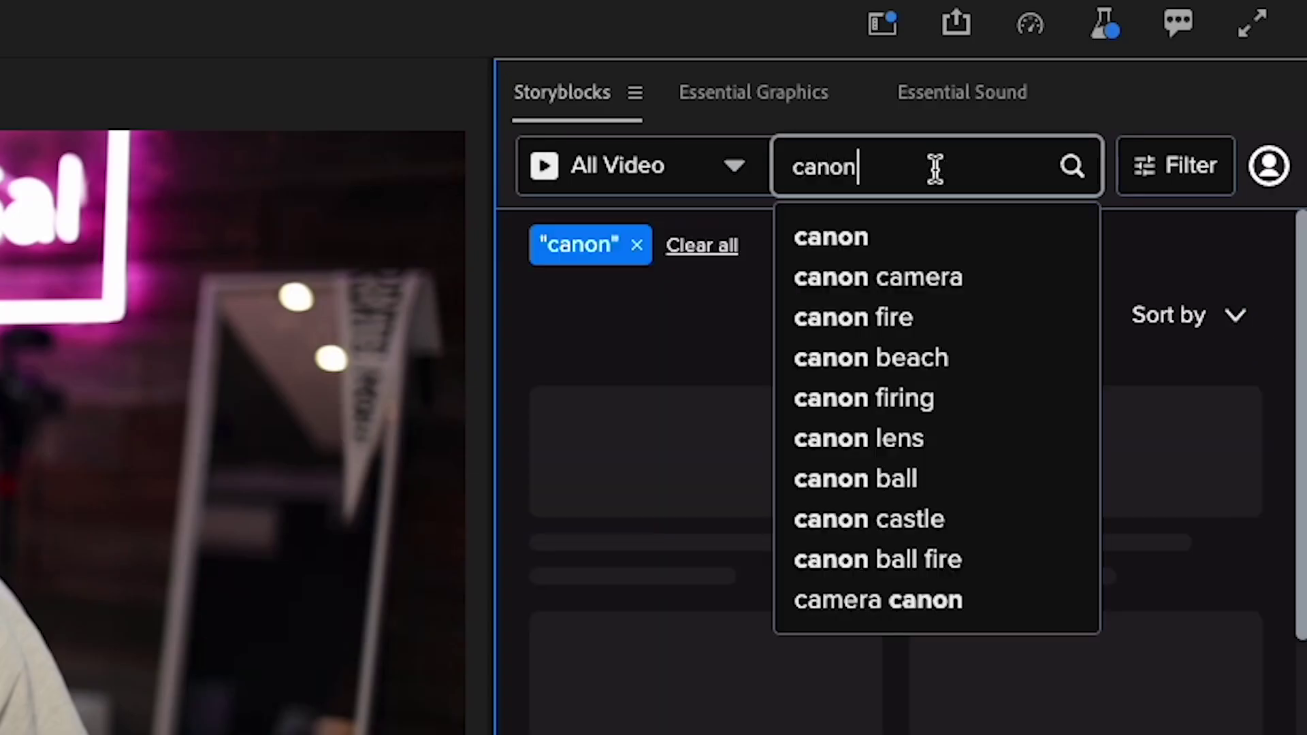
left_click(1228, 273)
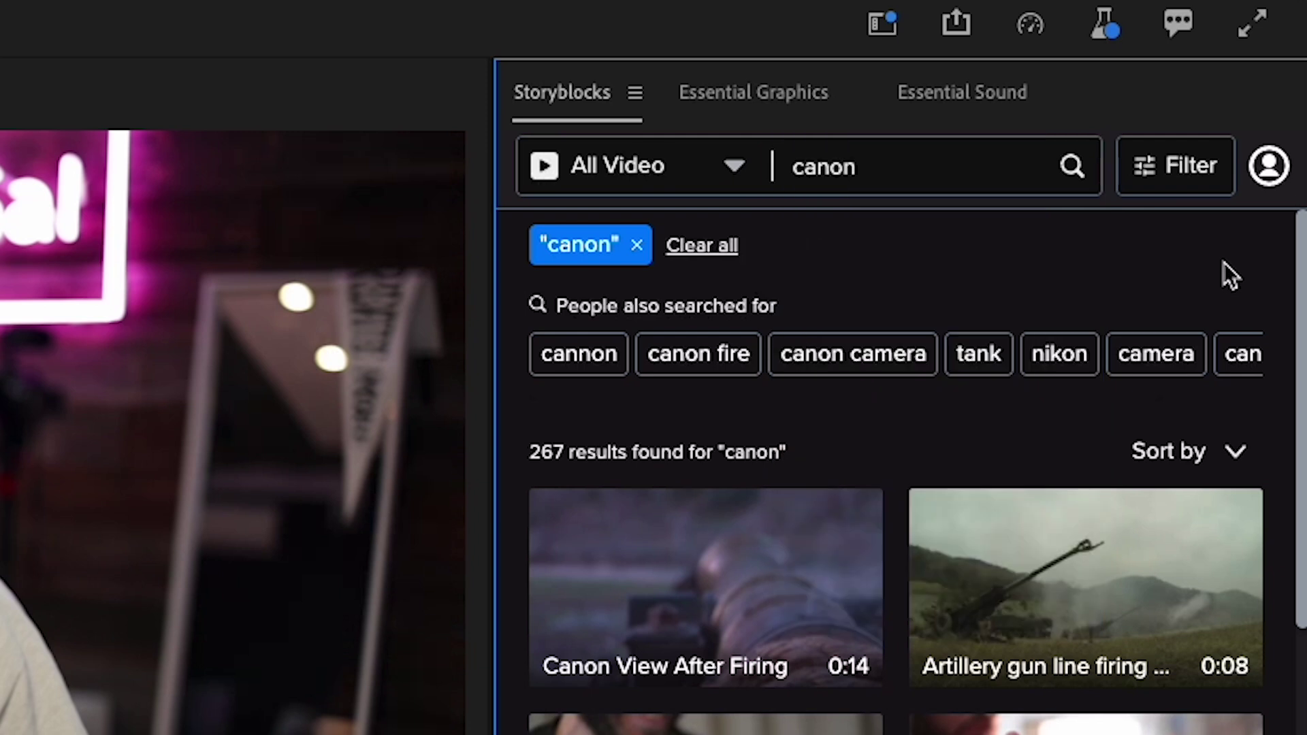
scroll(1285, 546, "down", 3)
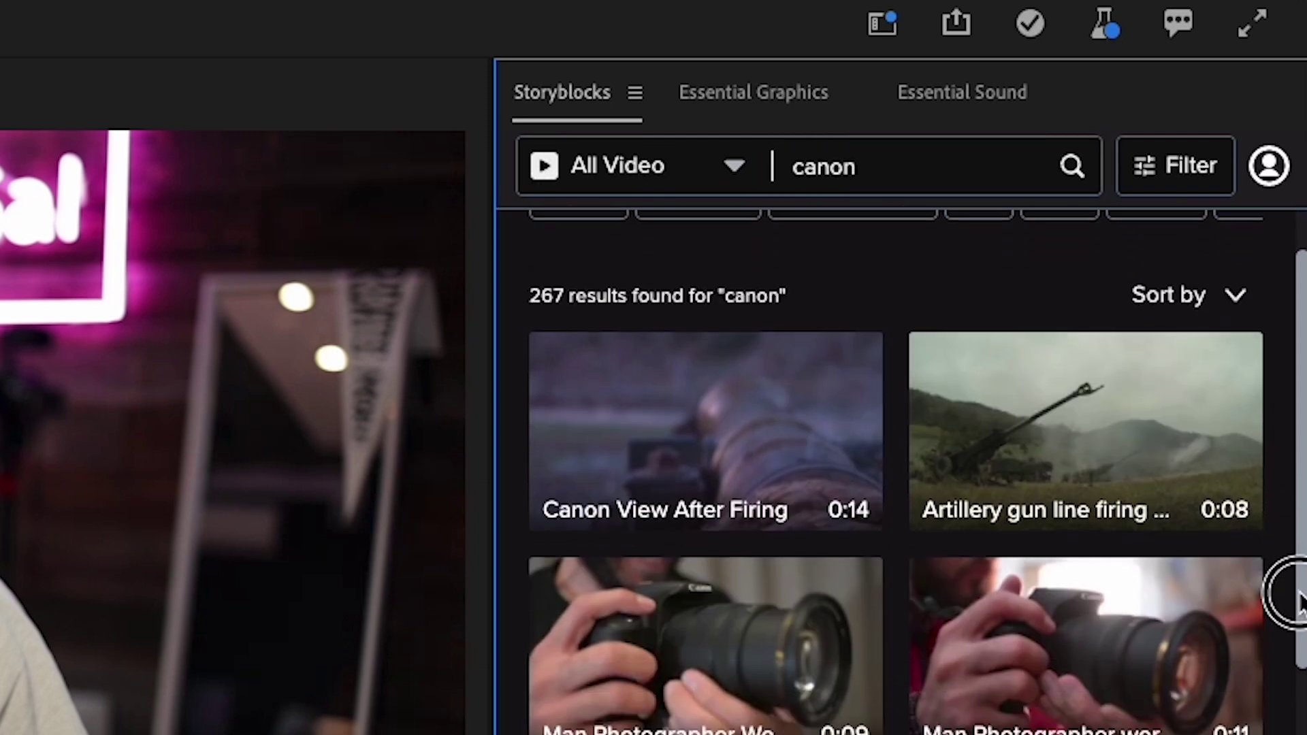
scroll(1284, 547, "down", 5)
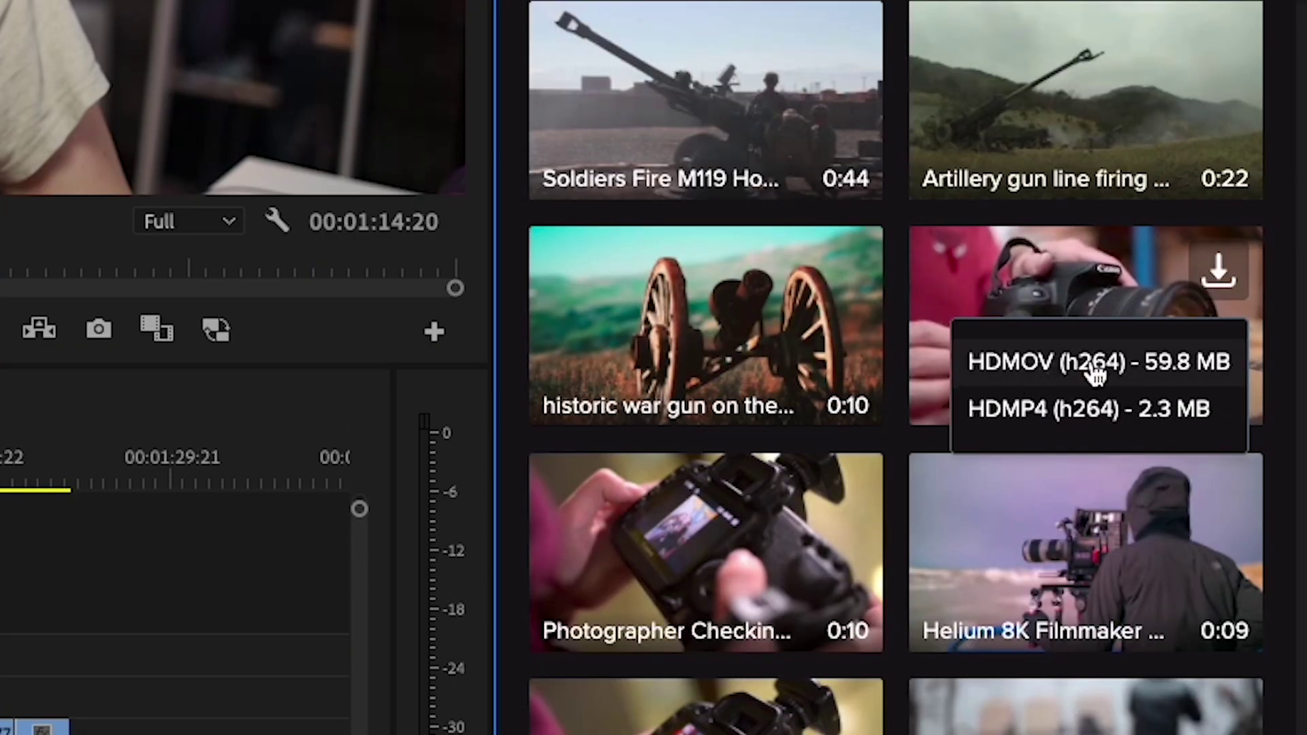
left_click(1128, 372)
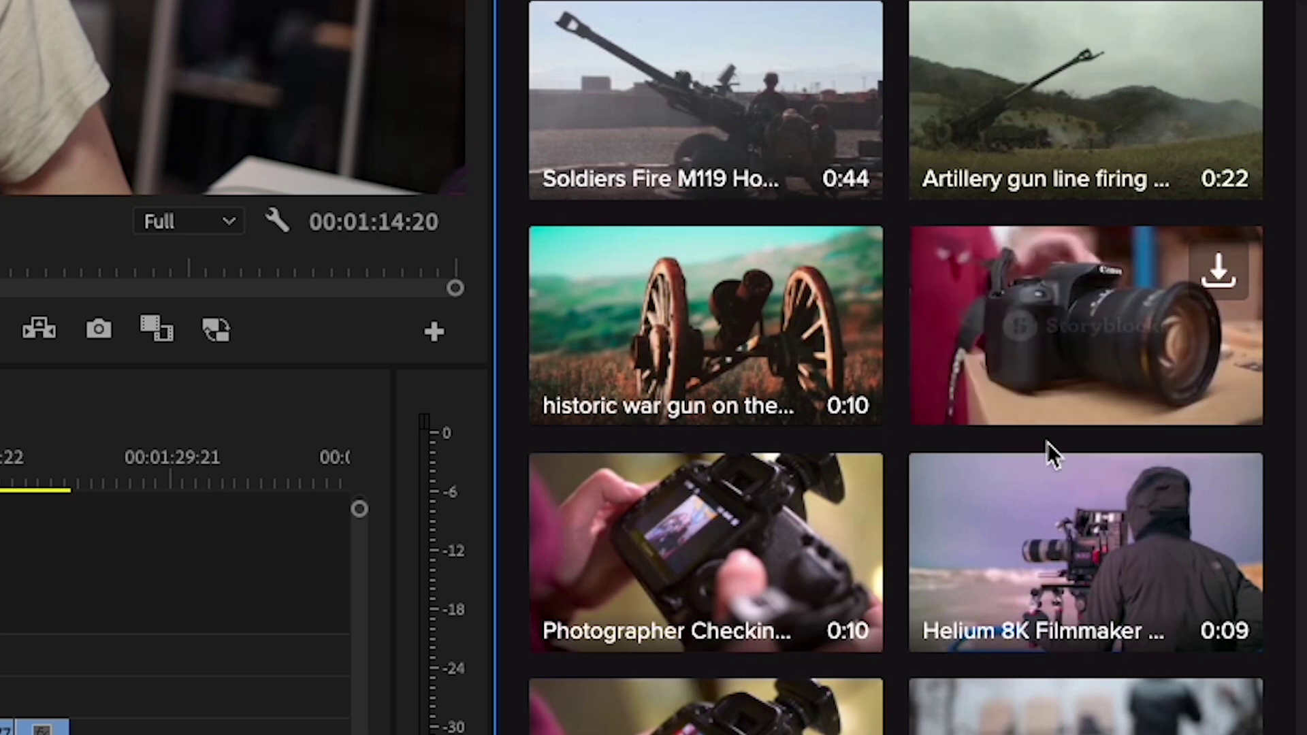
scroll(896, 409, "up", 5)
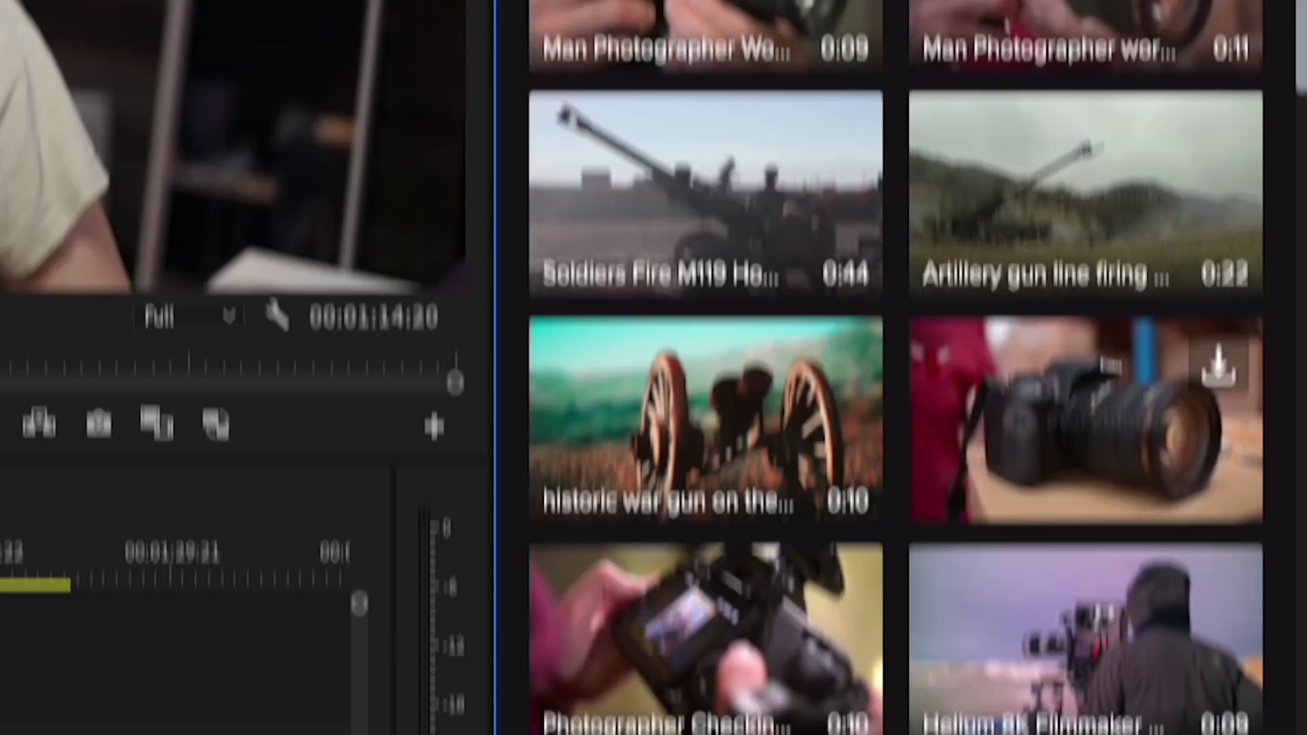
Open Storyblocks Download Settings and select the current Storyblocks Downloads folder path
left_click(1269, 164)
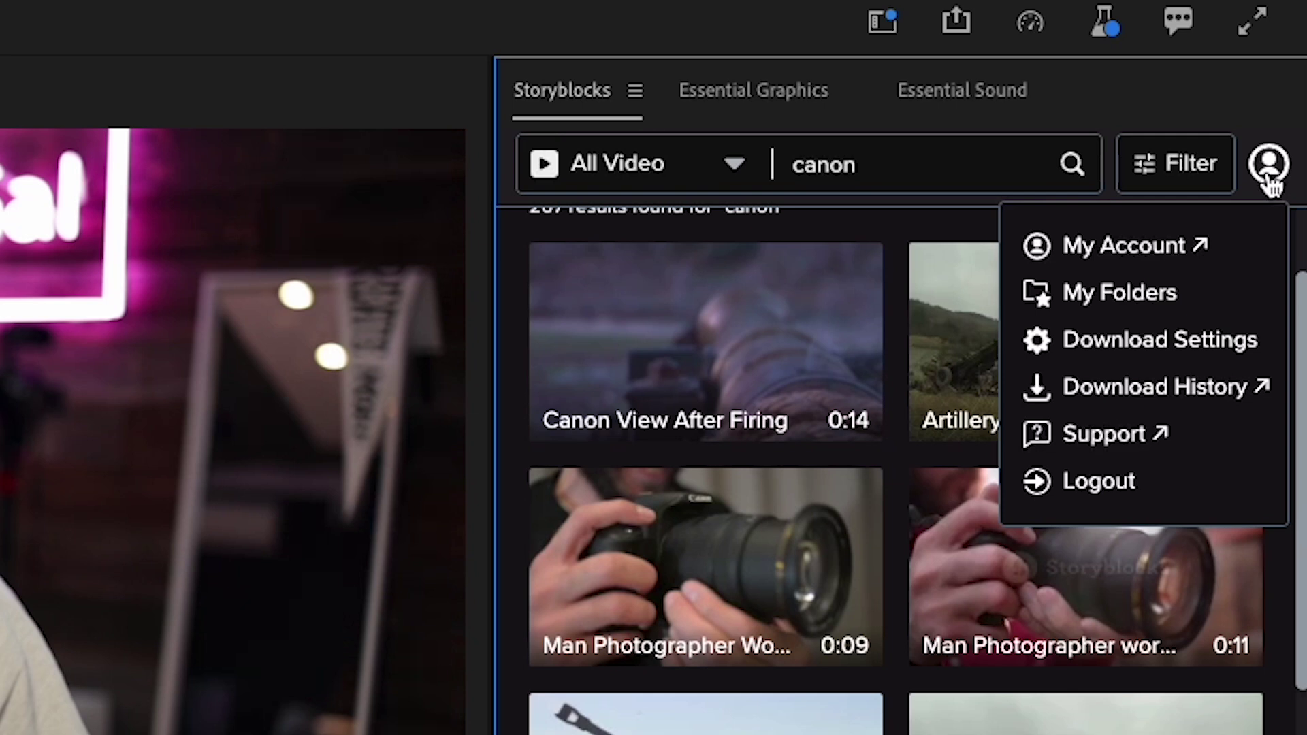
left_click(1202, 347)
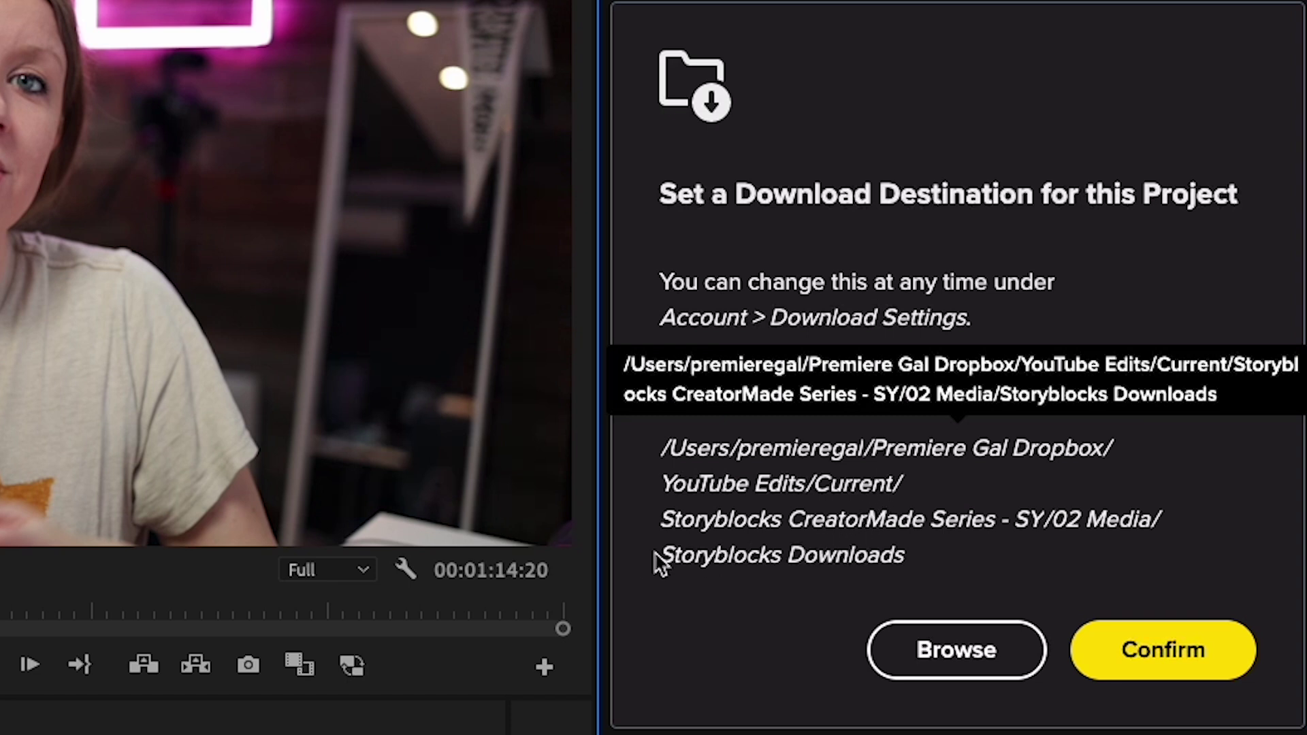
left_click_drag(662, 555, 856, 564)
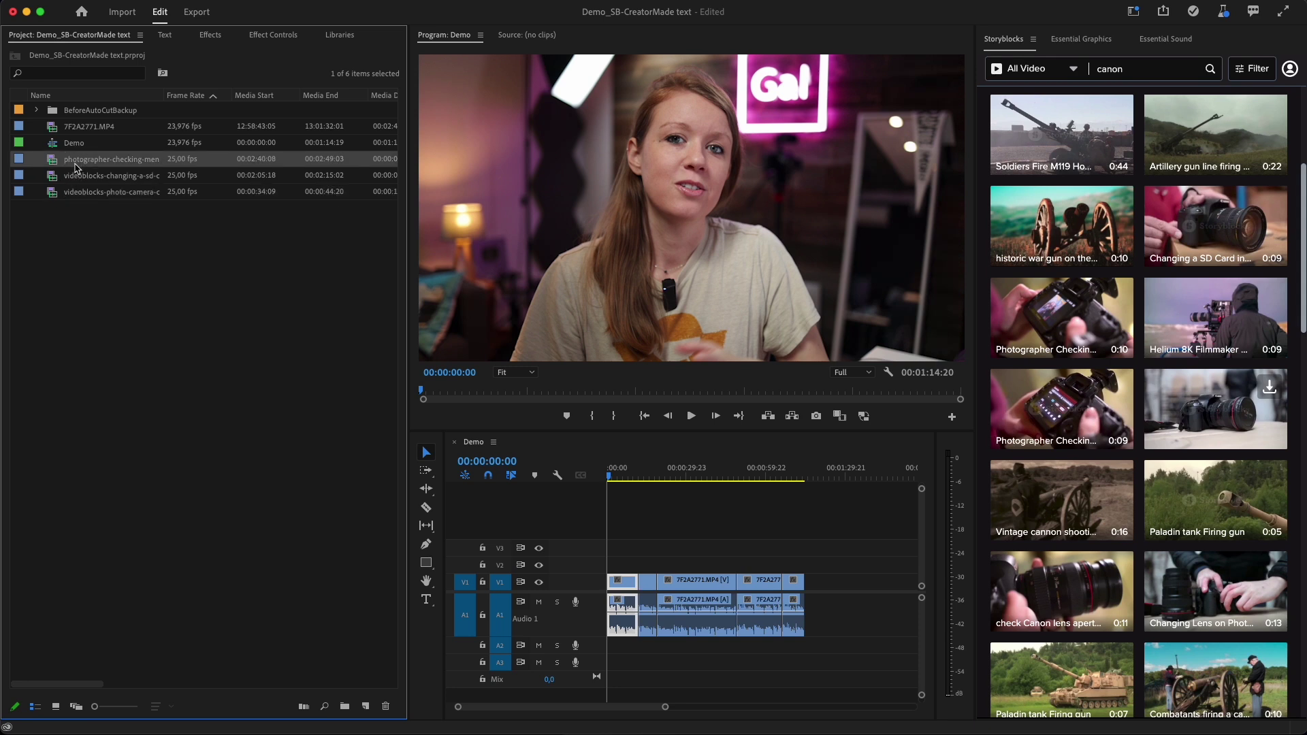
Look through the downloaded camera clips and switch the Project panel to Icon View
left_click(76, 196)
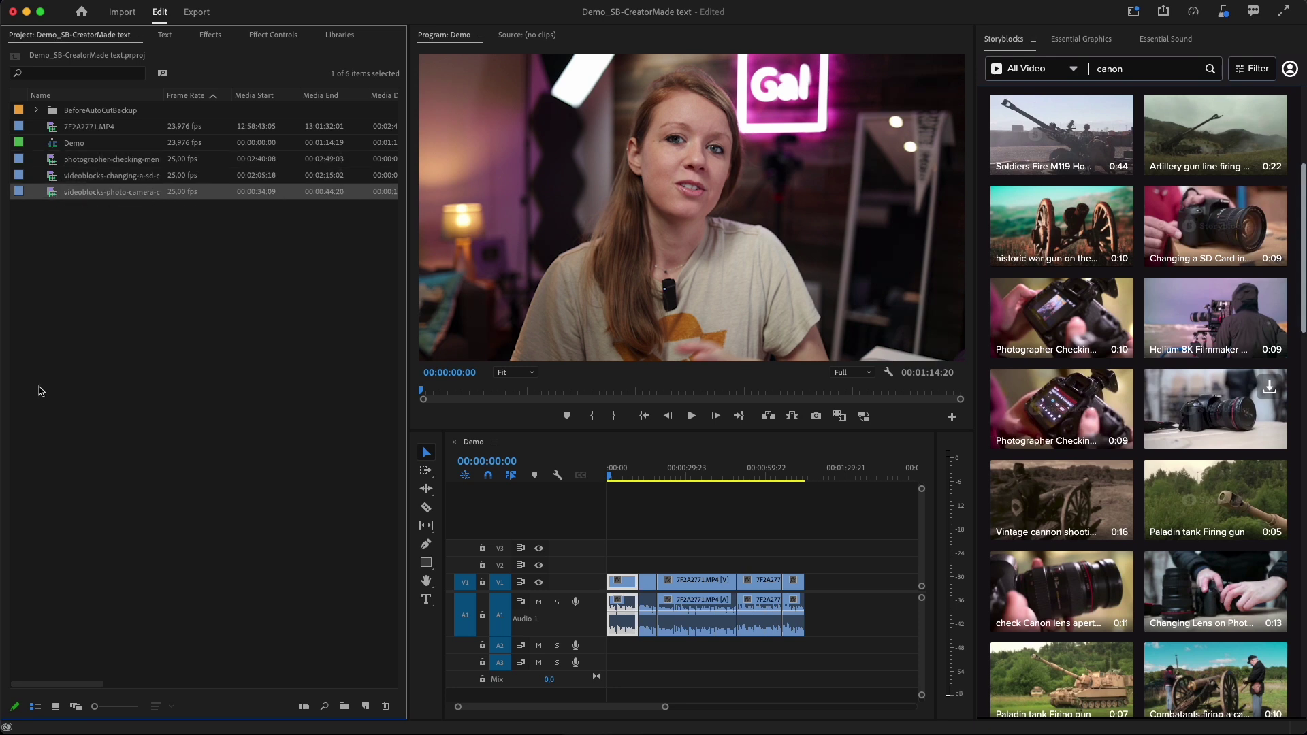
left_click(55, 707)
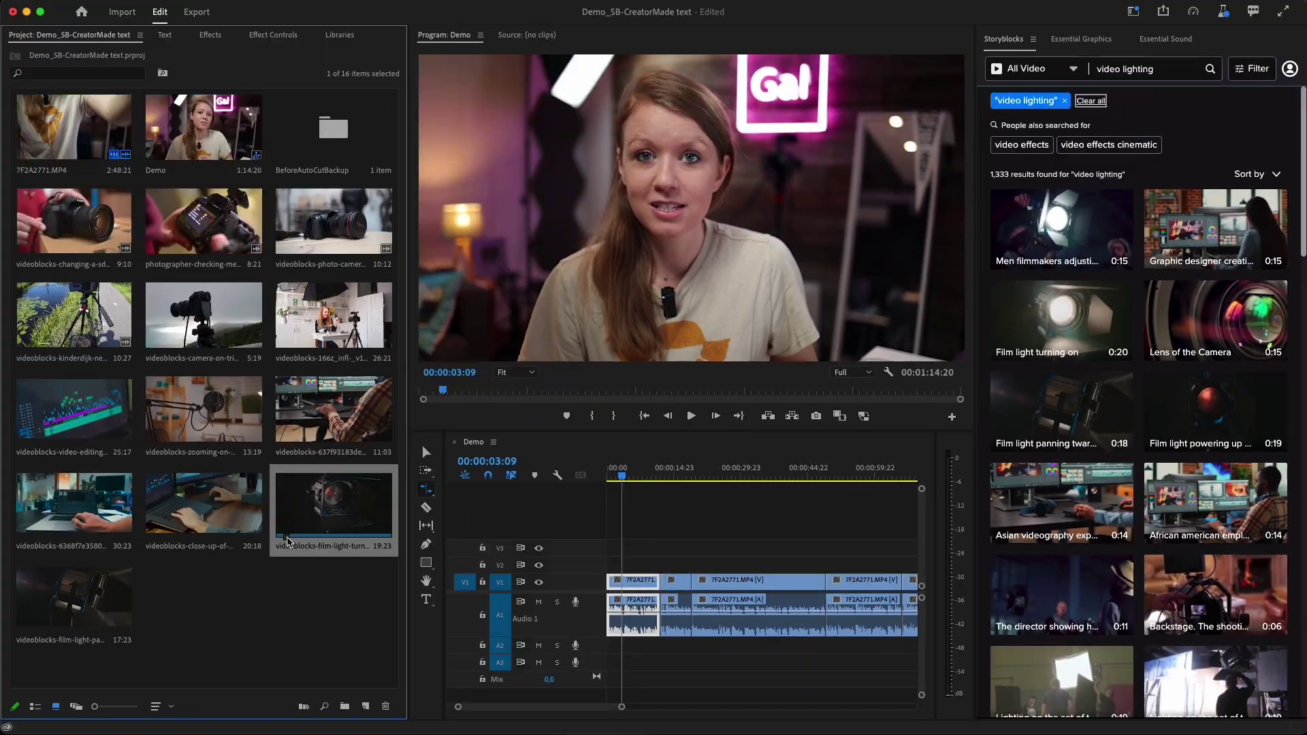
Set in/out points on the film-light clip and place it on V2
left_click(290, 539)
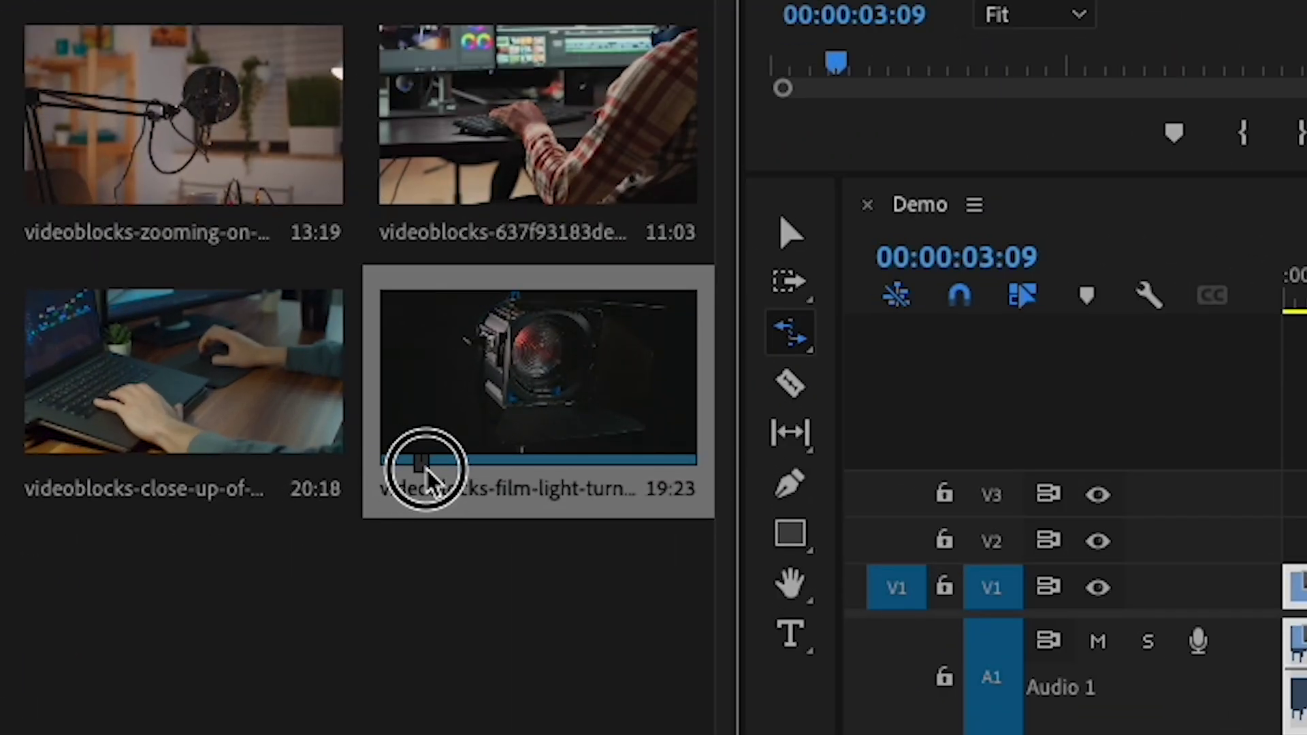
key("i")
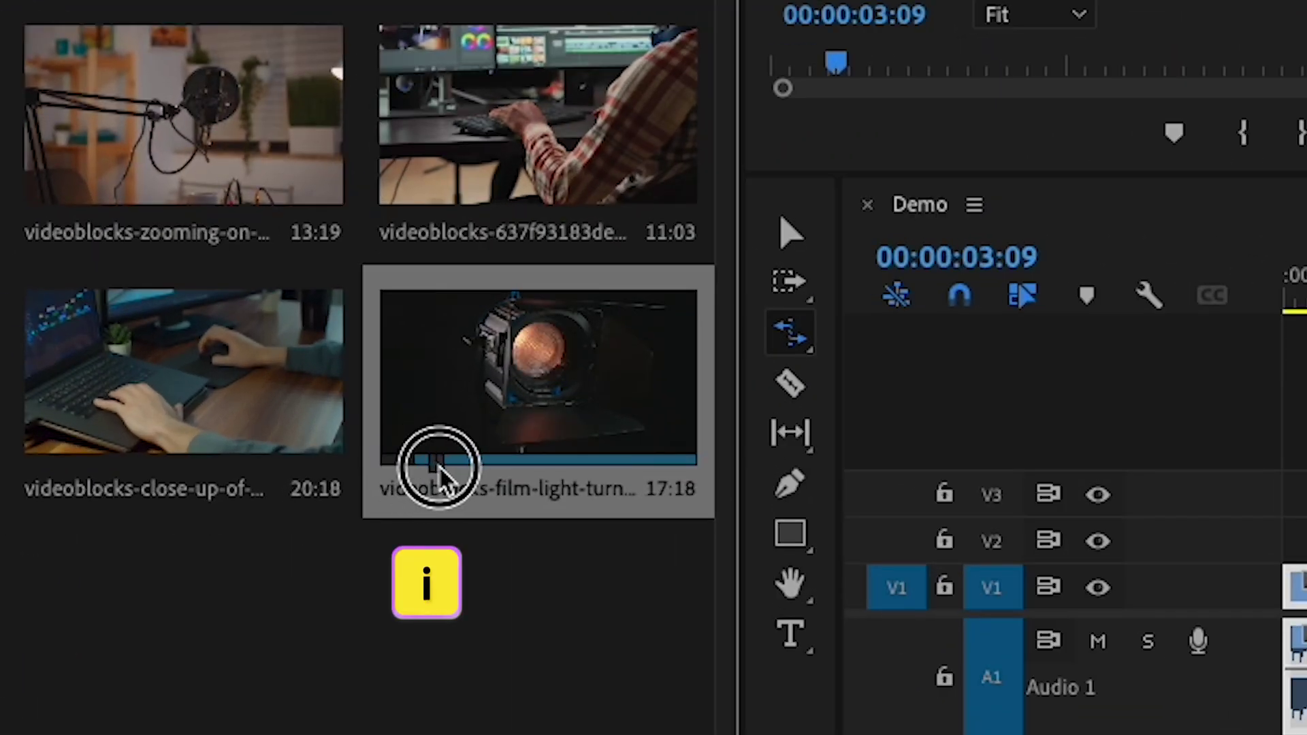
left_click_drag(432, 478, 520, 475)
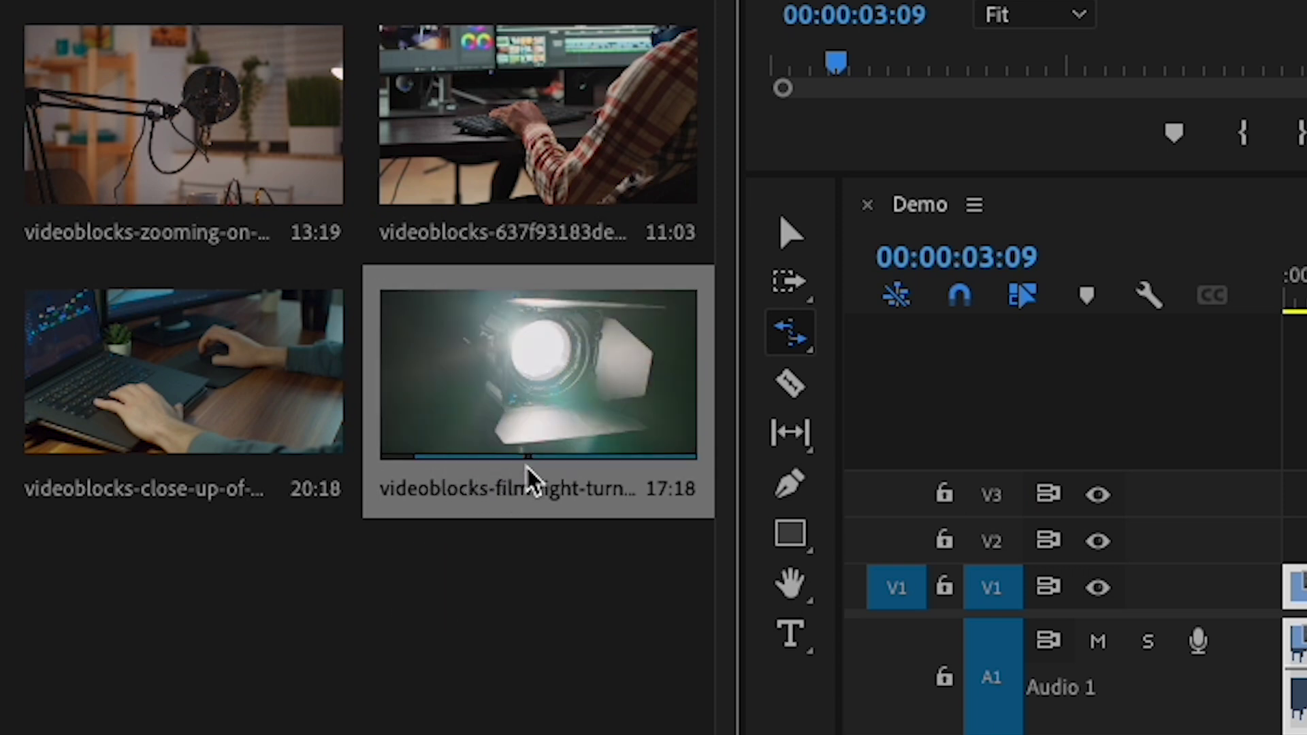
key("o")
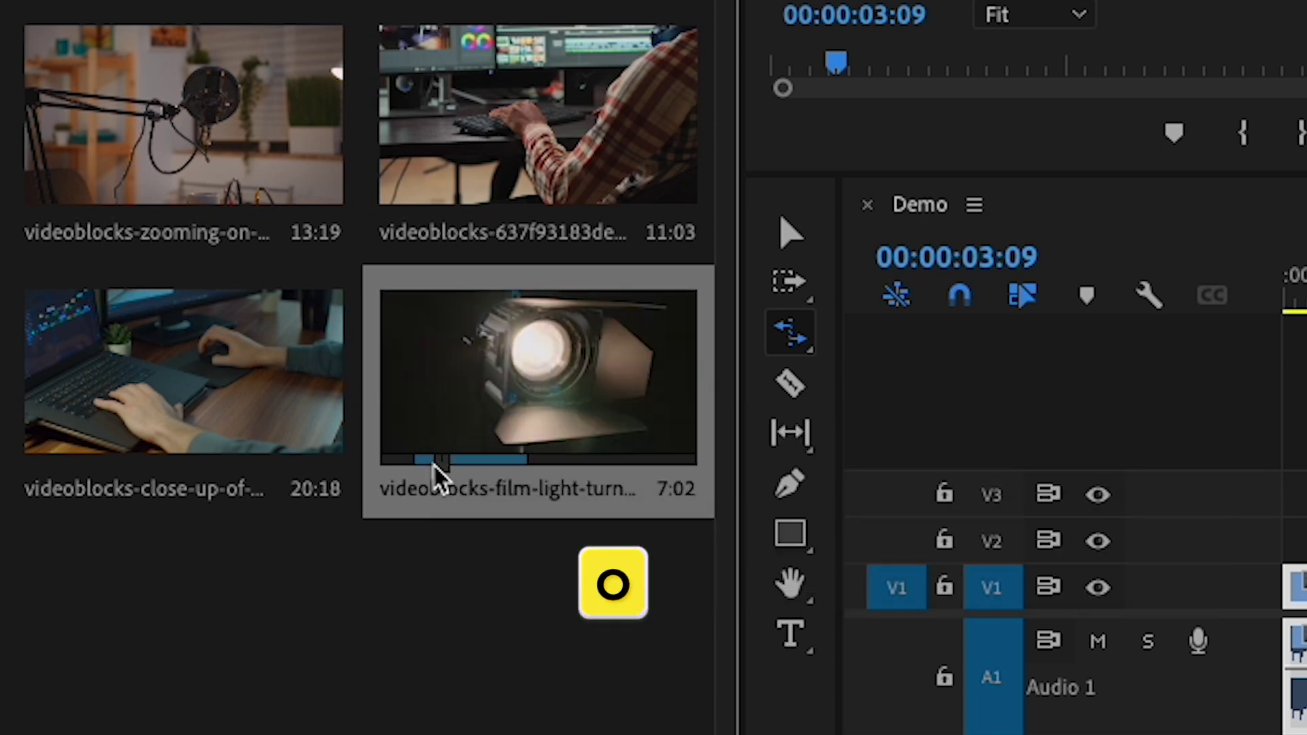
left_click_drag(470, 377, 705, 392)
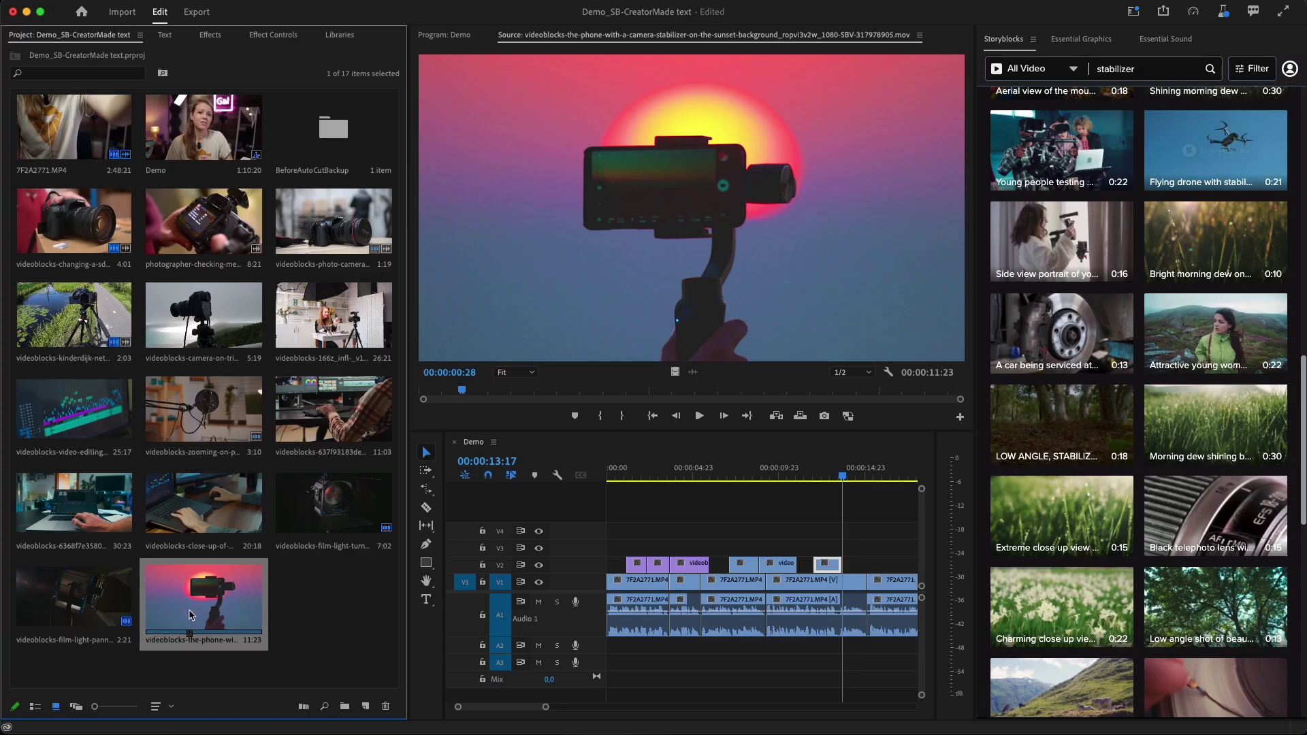
Trim the phone-stabilizer clip to about 3 seconds and add it to V2
left_click_drag(485, 394, 509, 389)
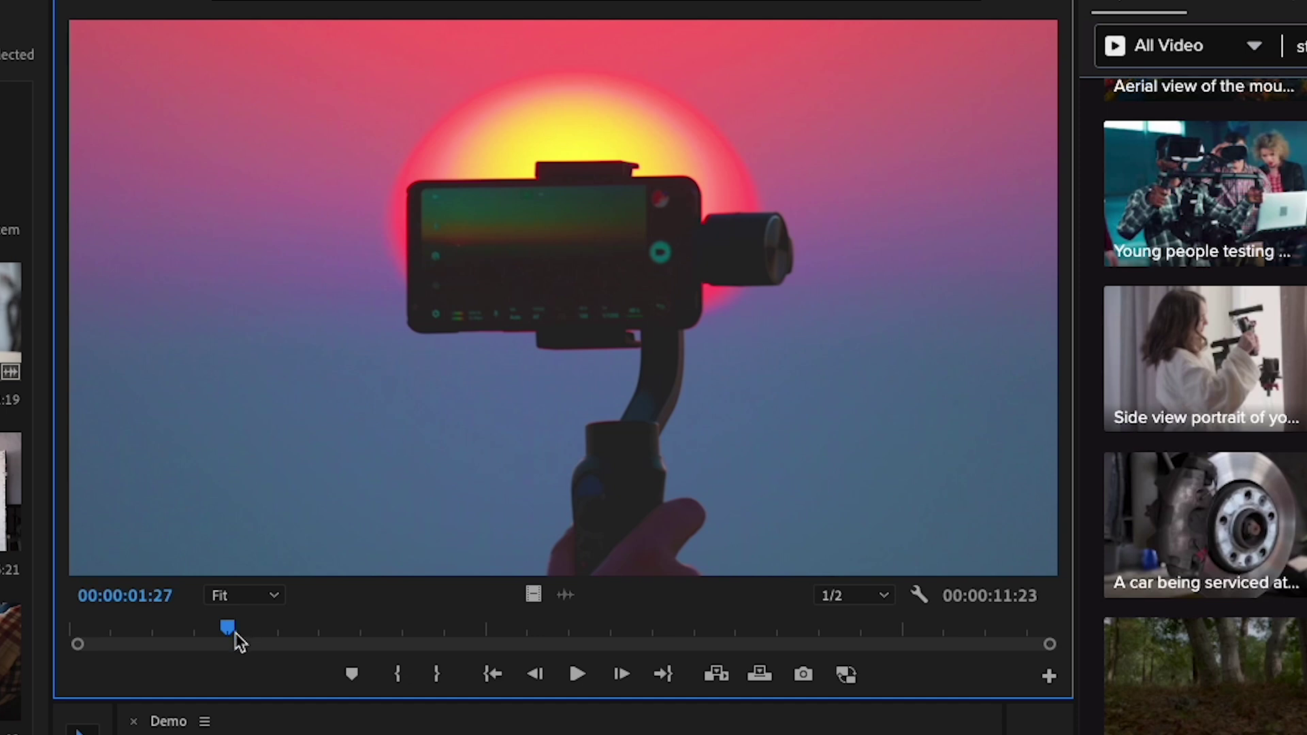
key("i")
left_click_drag(235, 641, 528, 624)
key("o")
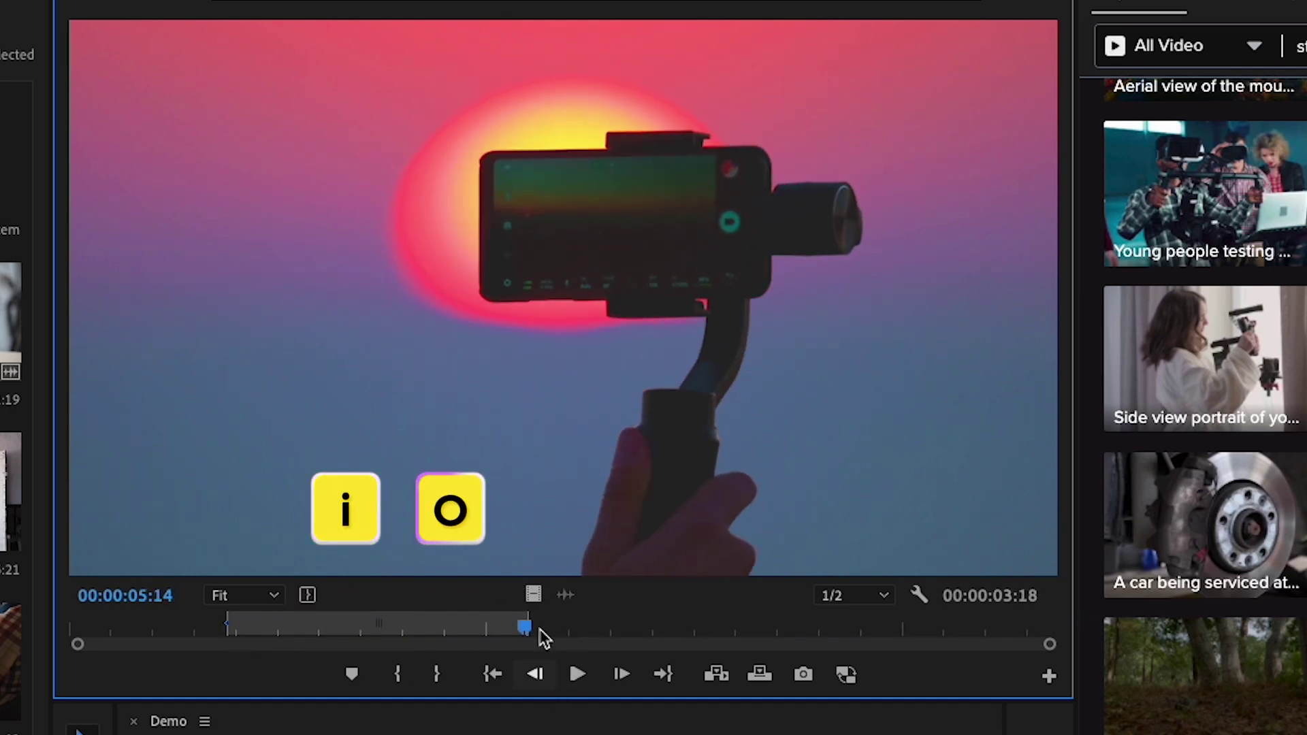
left_click_drag(532, 595, 849, 565)
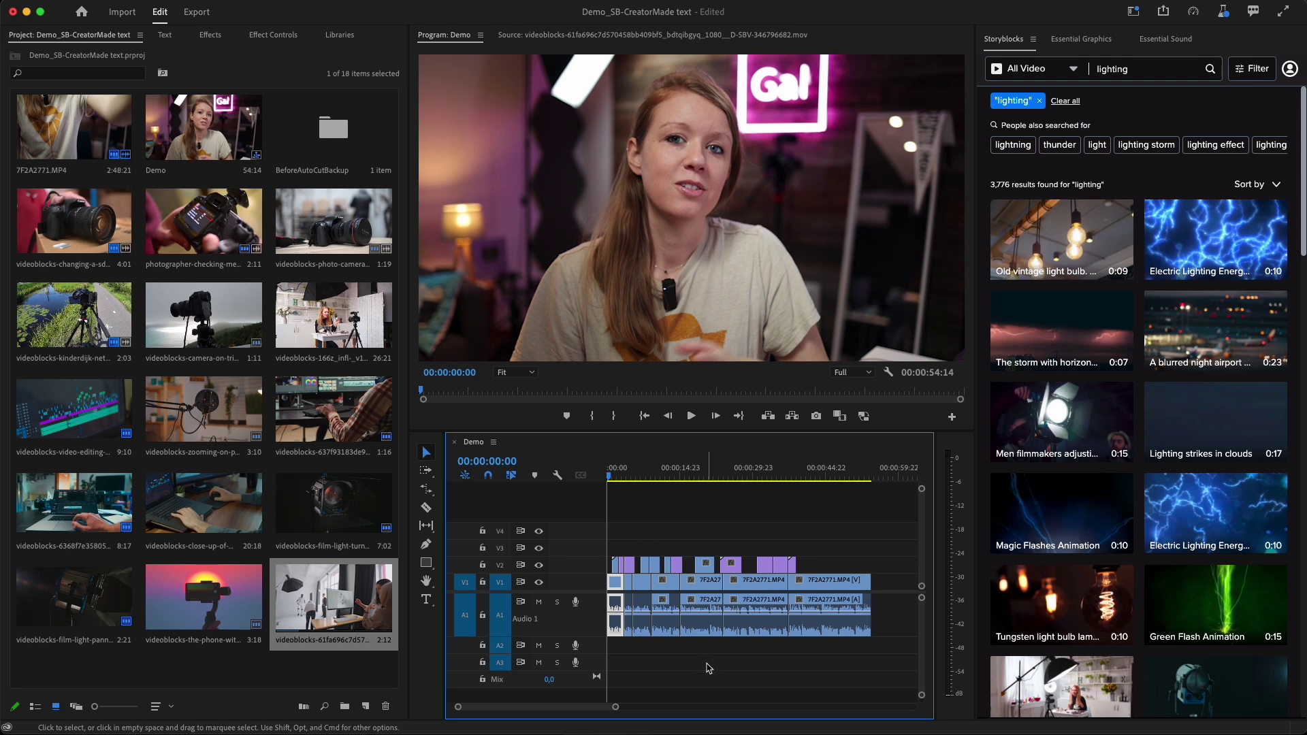
key("space")
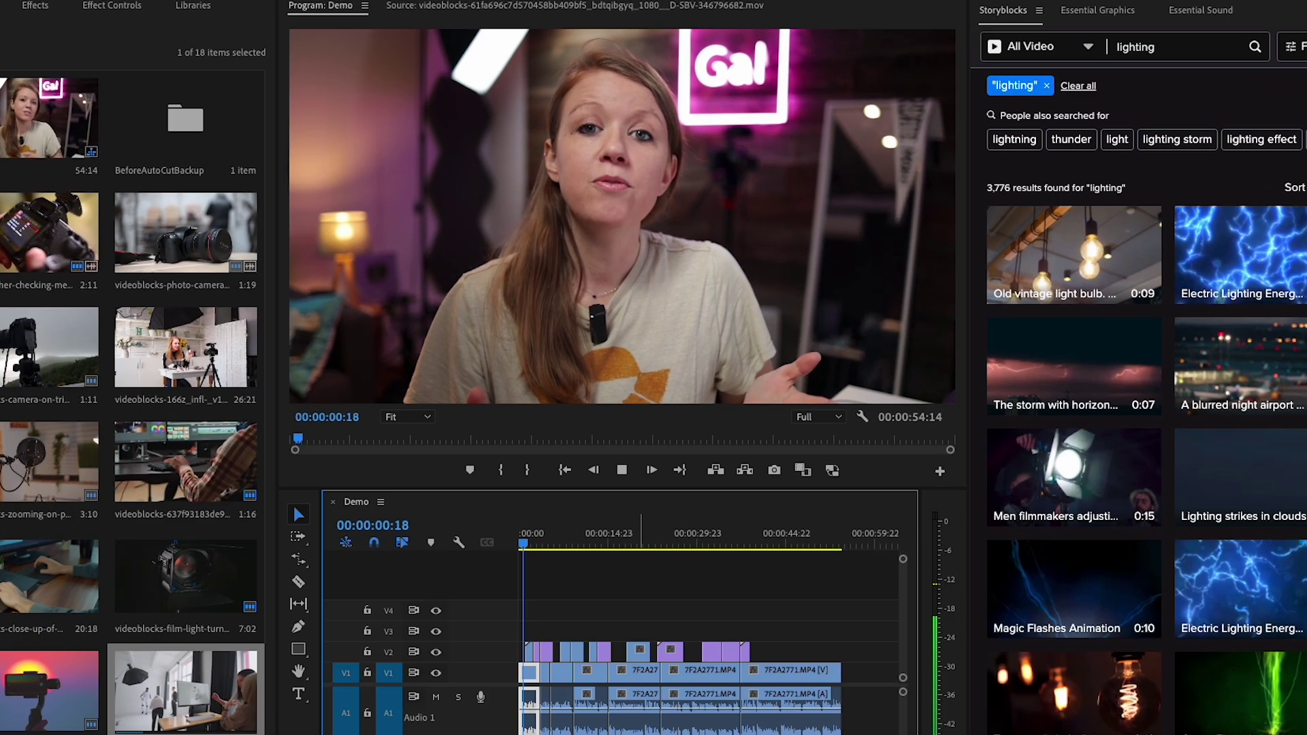